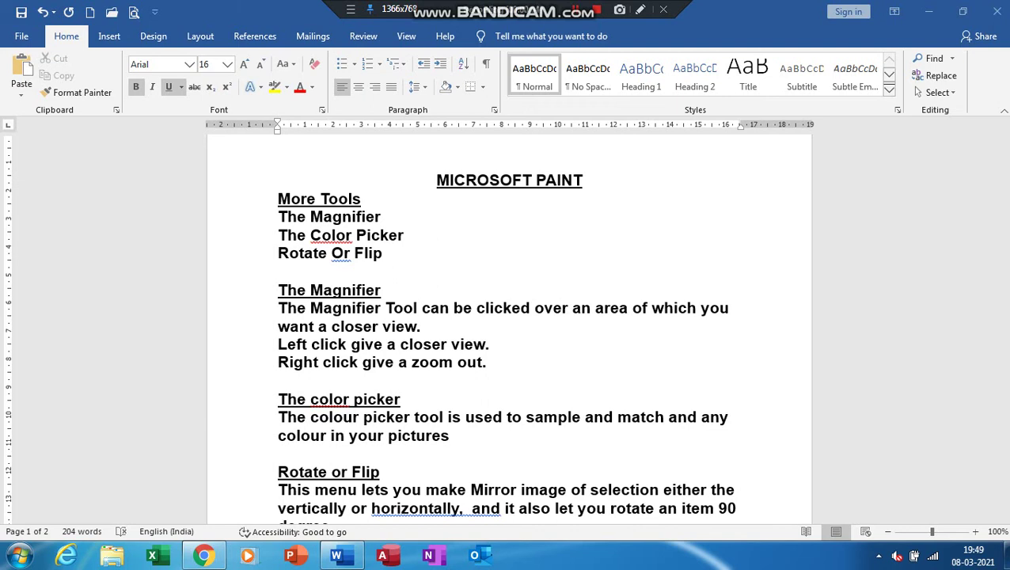
# Select the MICROSOFT PAINT title line, keep it bold and underlined, and colour it red
pyautogui.click(402, 399)
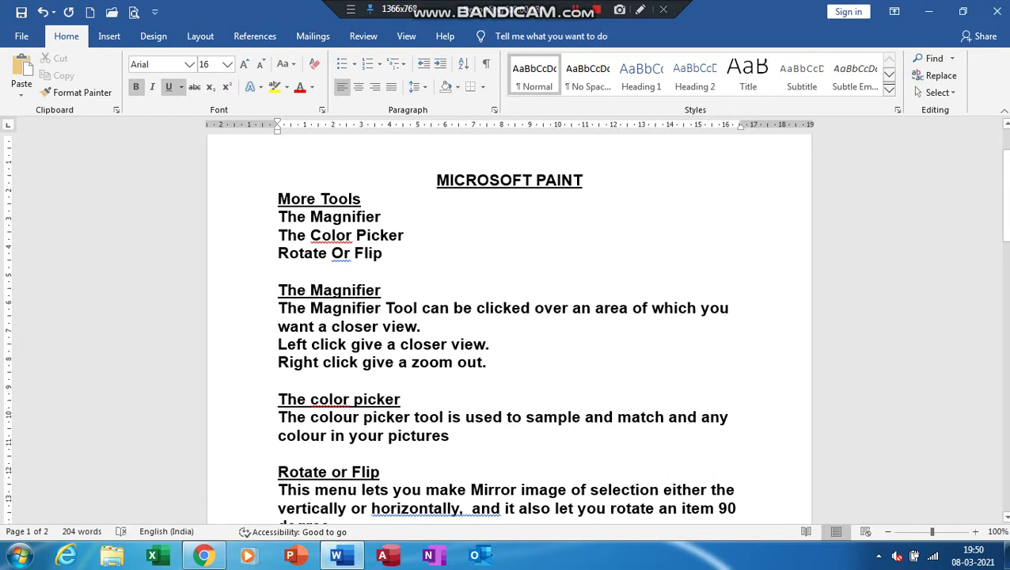
pyautogui.hotkey('ctrl', 'Home')
pyautogui.hotkey('shift', 'Down')
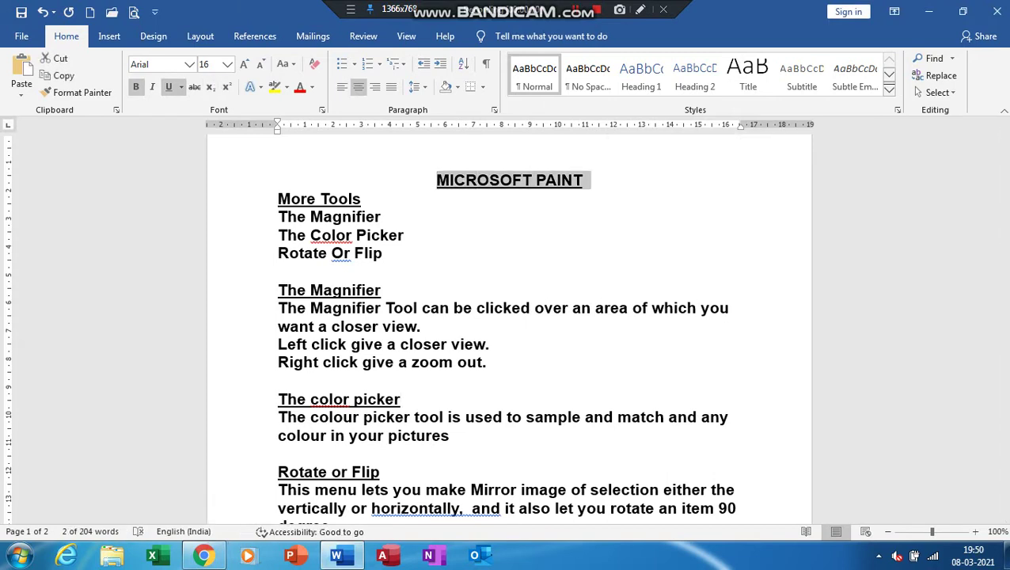
pyautogui.hotkey('ctrl', 'b')
pyautogui.hotkey('ctrl', 'b')
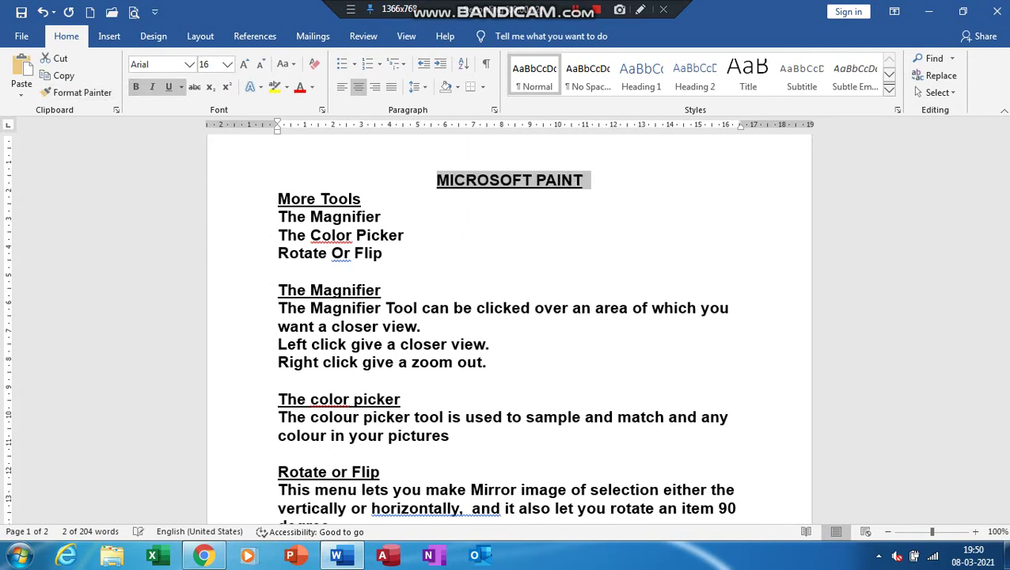
pyautogui.hotkey('ctrl', 'u')
pyautogui.click(312, 88)
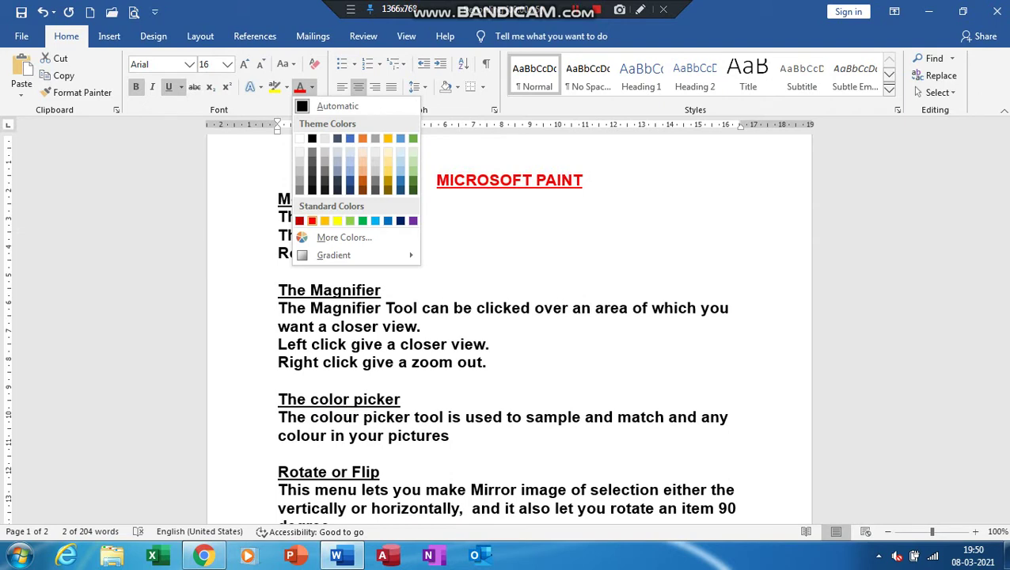
pyautogui.click(312, 220)
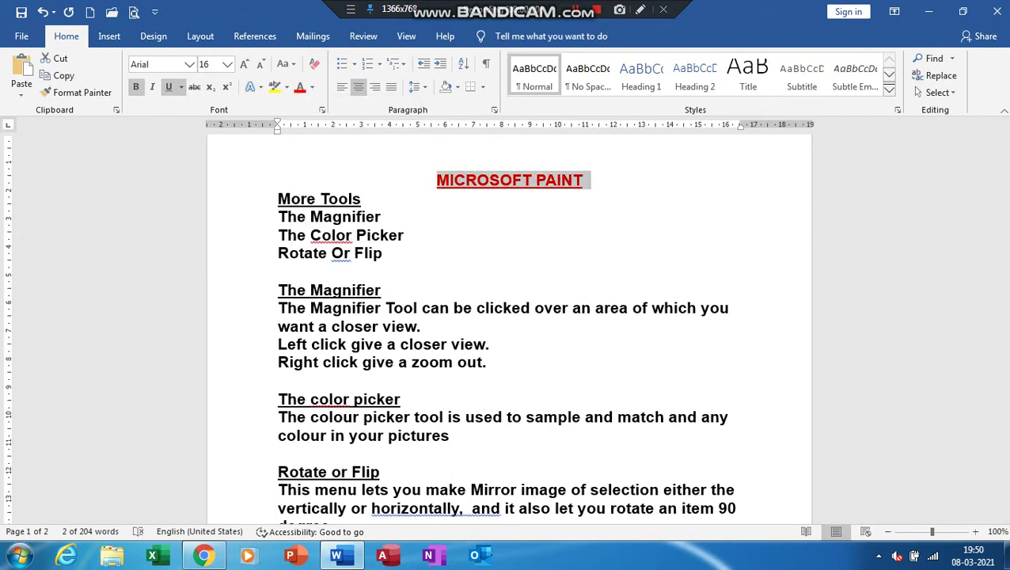
# Save the red title's formatting as a new style named TITLE, then select the More Tools heading
pyautogui.click(897, 110)
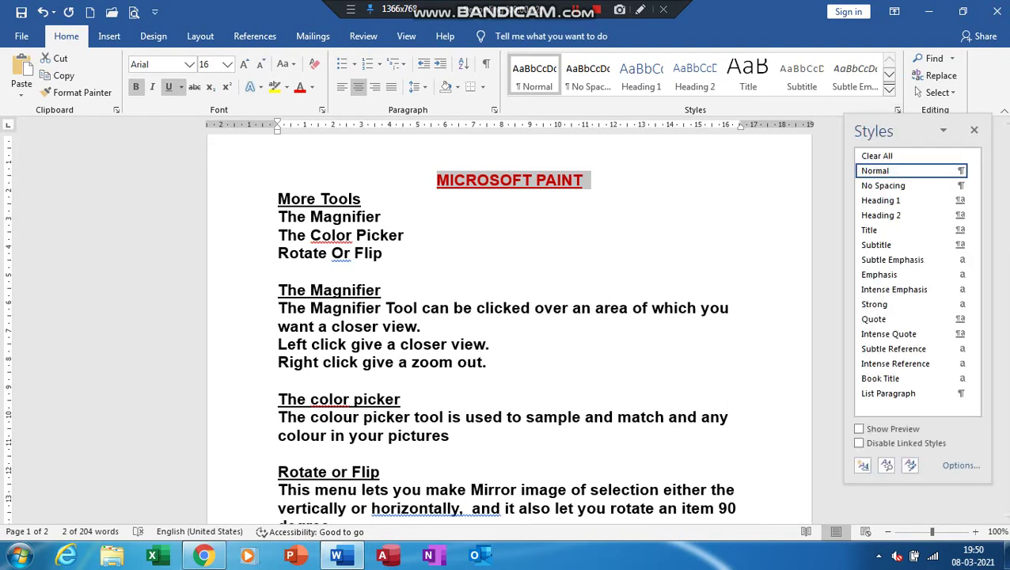
pyautogui.click(890, 94)
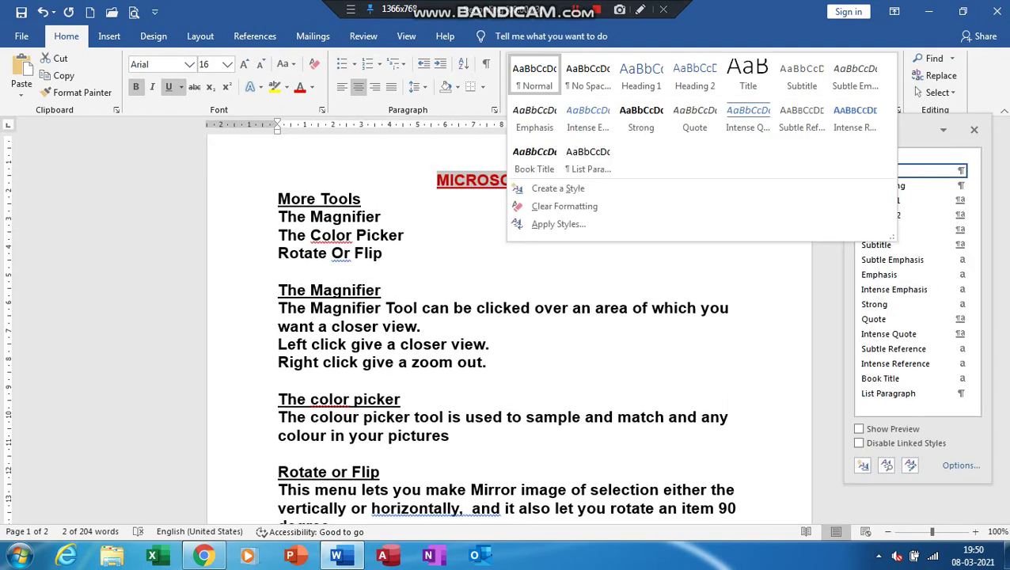
pyautogui.click(554, 188)
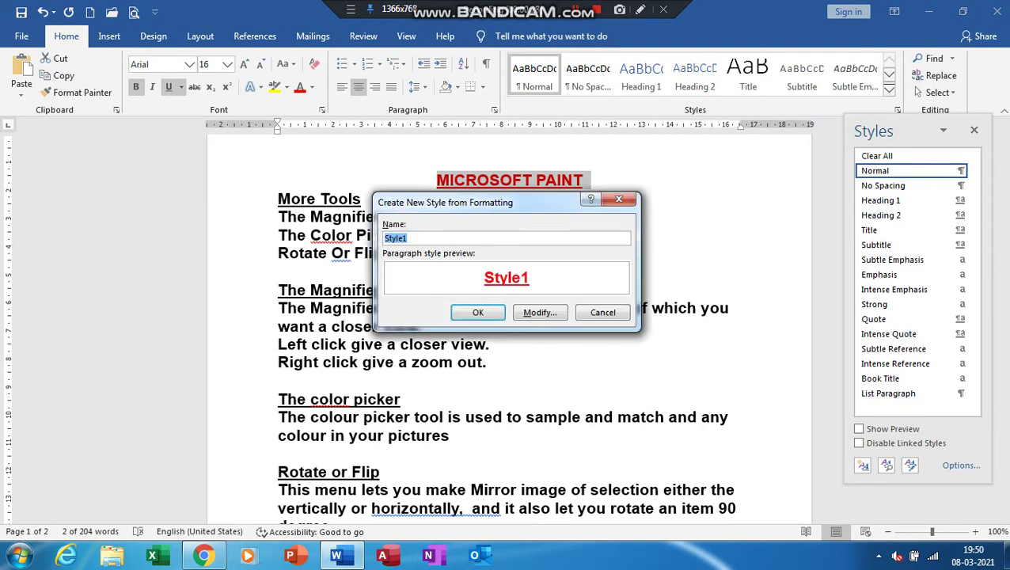
pyautogui.write('A')
pyautogui.press('BackSpace')
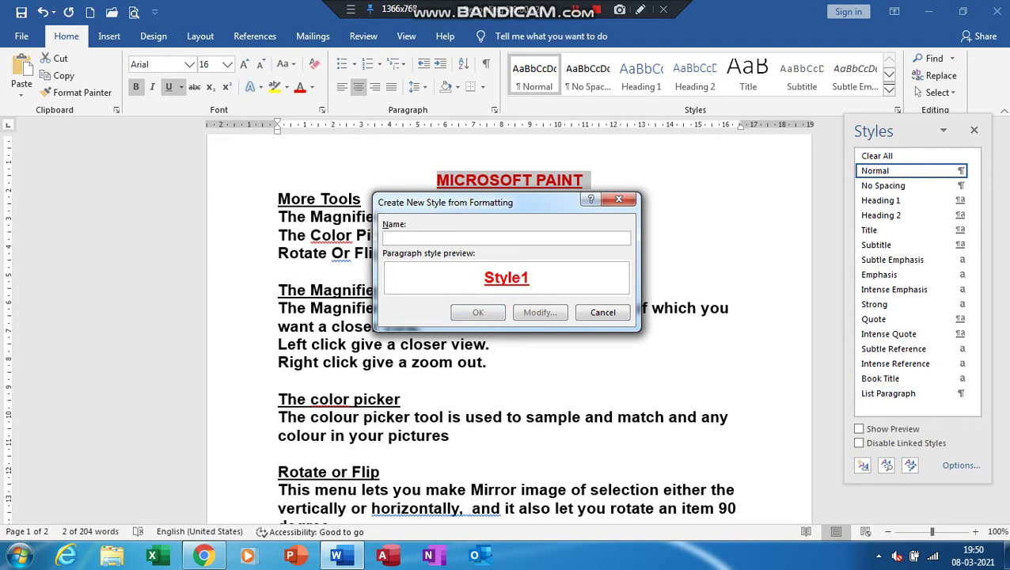
pyautogui.write('TITLE')
pyautogui.press('Return')
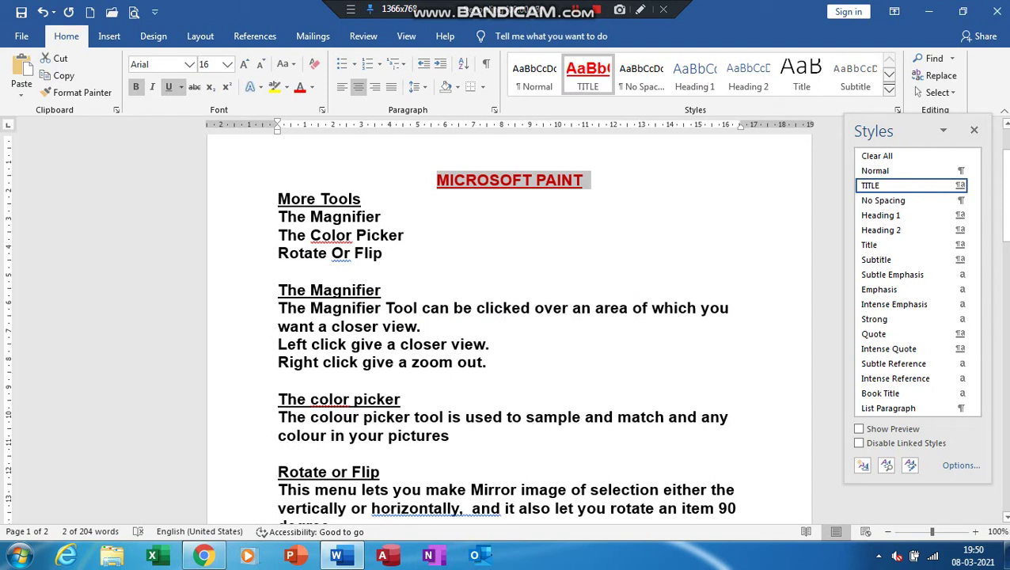
pyautogui.moveTo(278, 198); pyautogui.dragTo(371, 199)
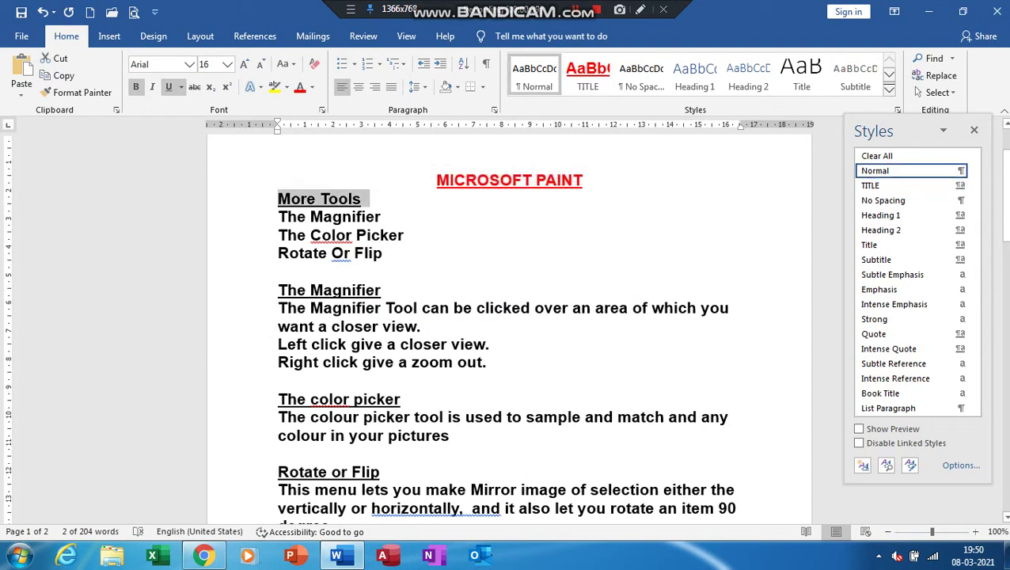
# Make the More Tools heading purple at font size 18
pyautogui.click(312, 87)
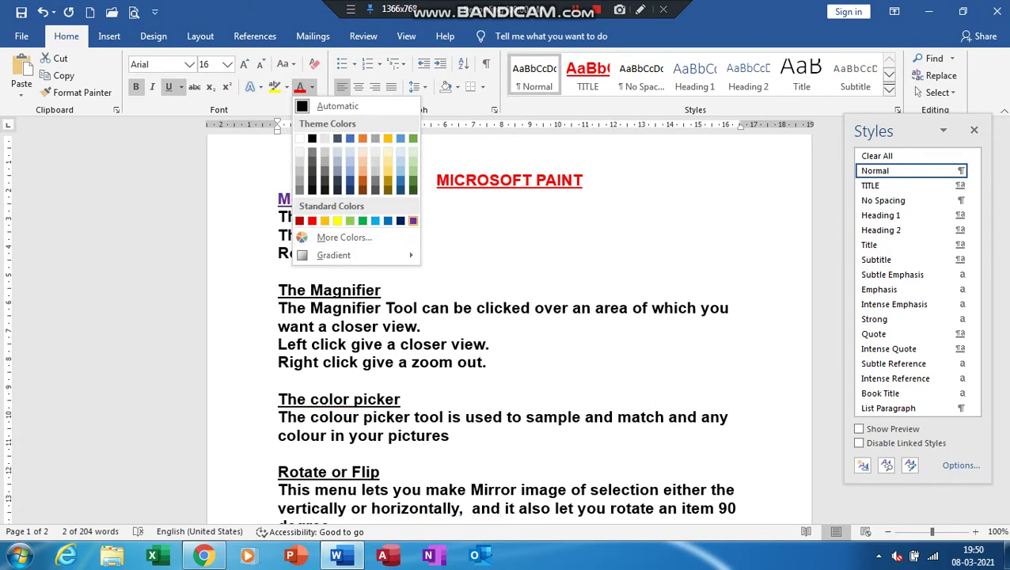
pyautogui.click(412, 221)
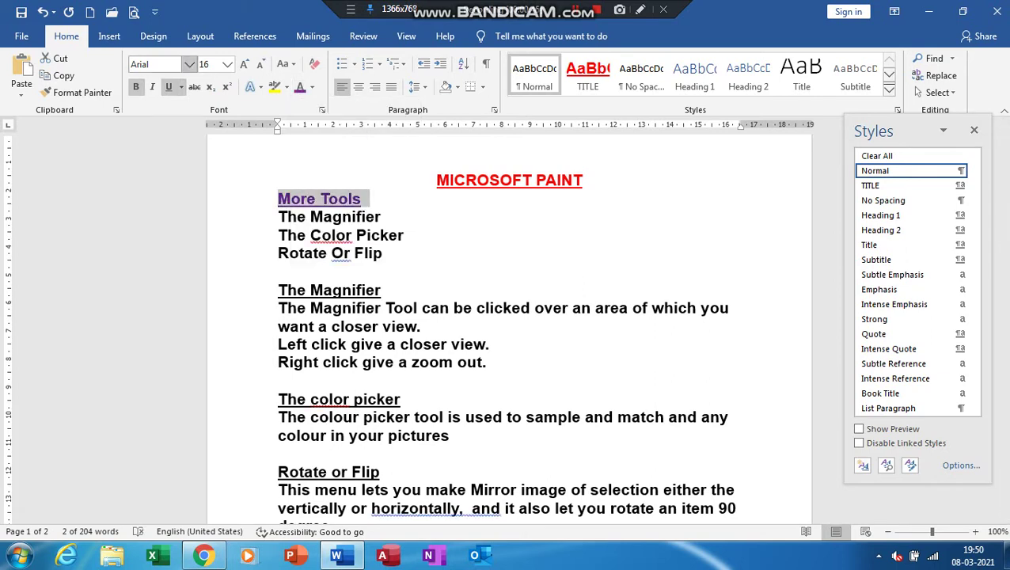
pyautogui.click(227, 64)
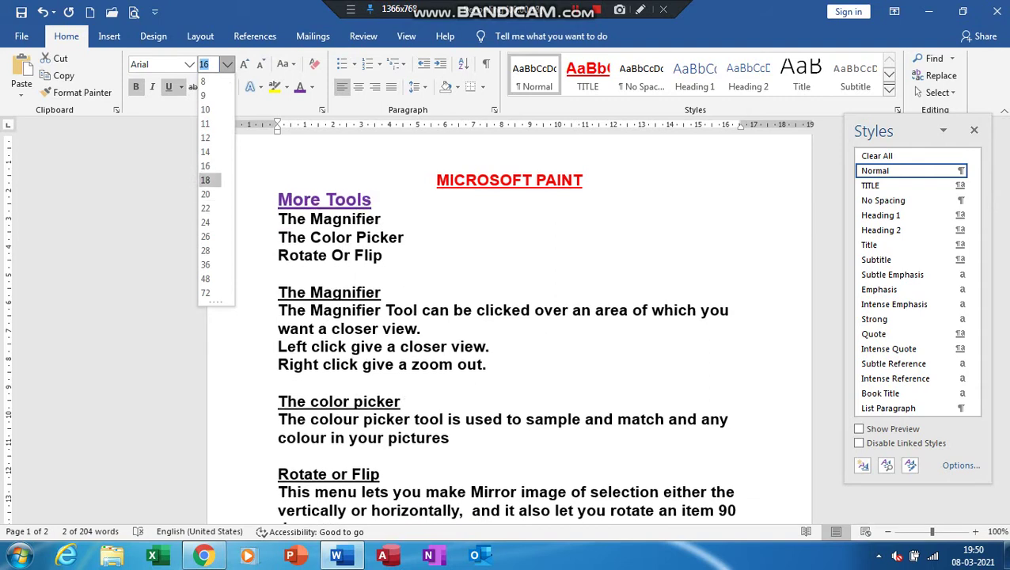
pyautogui.click(207, 179)
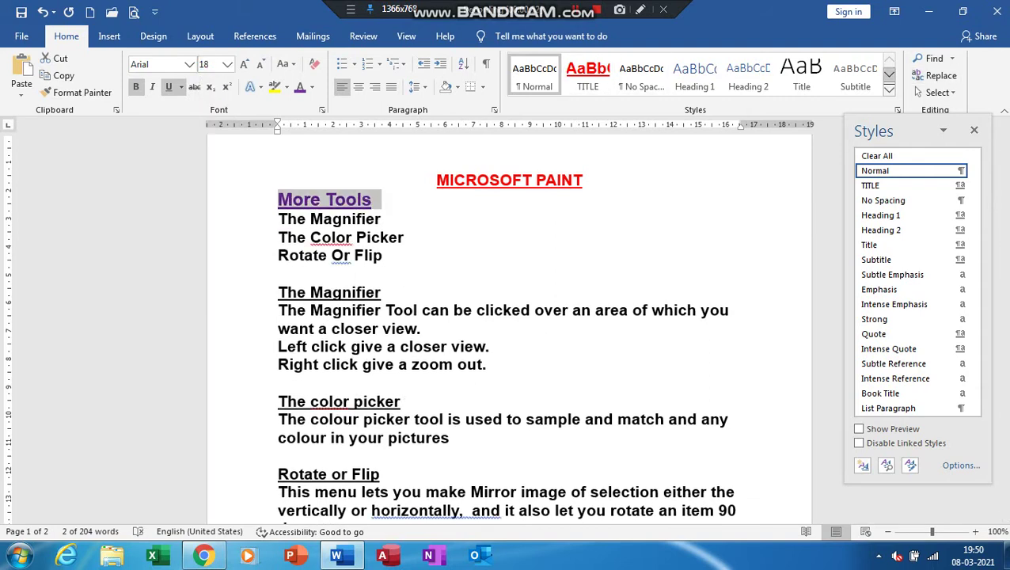
# Create a new style named HEADING1 from the heading's formatting
pyautogui.click(889, 74)
pyautogui.click(889, 92)
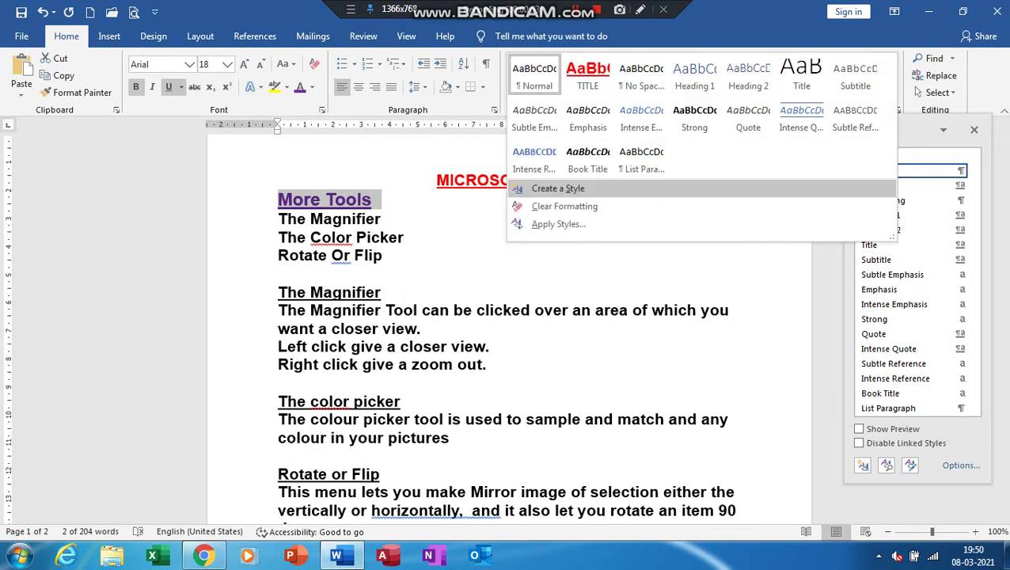
pyautogui.click(558, 188)
pyautogui.write('HEADING1')
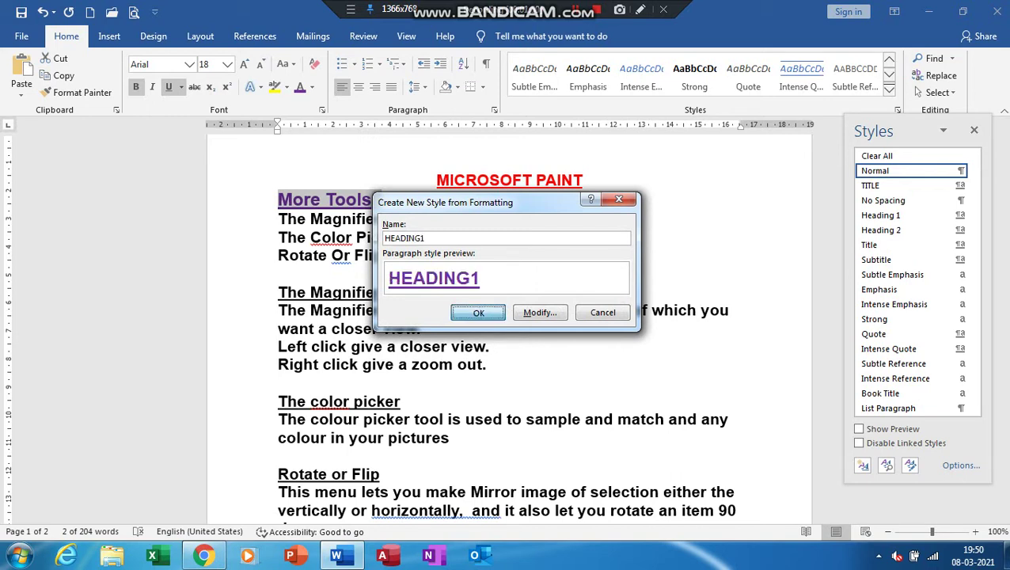
pyautogui.press('Return')
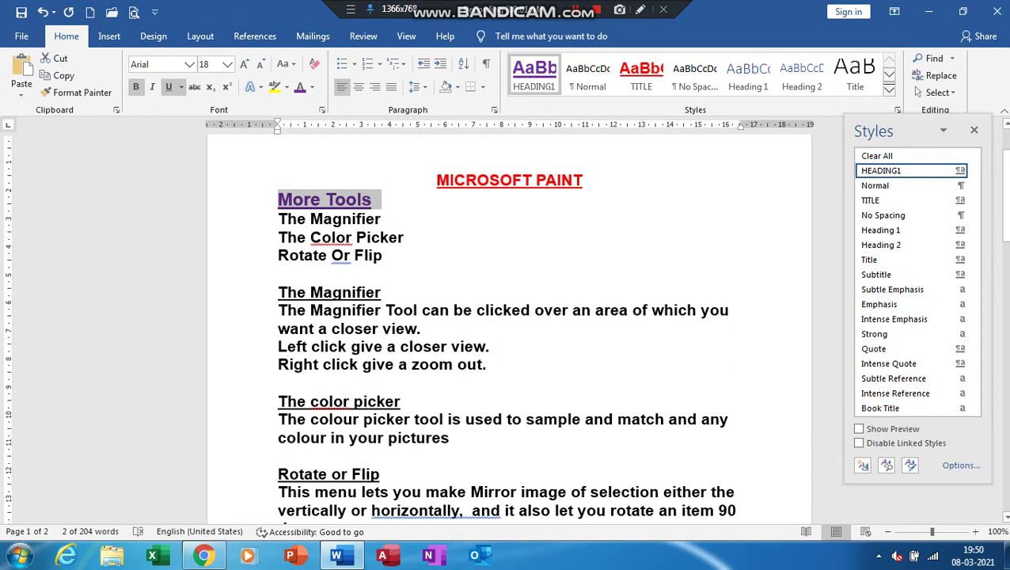
# Format the three tool lines under More Tools dark green, size 14 and italic
pyautogui.press('Down')
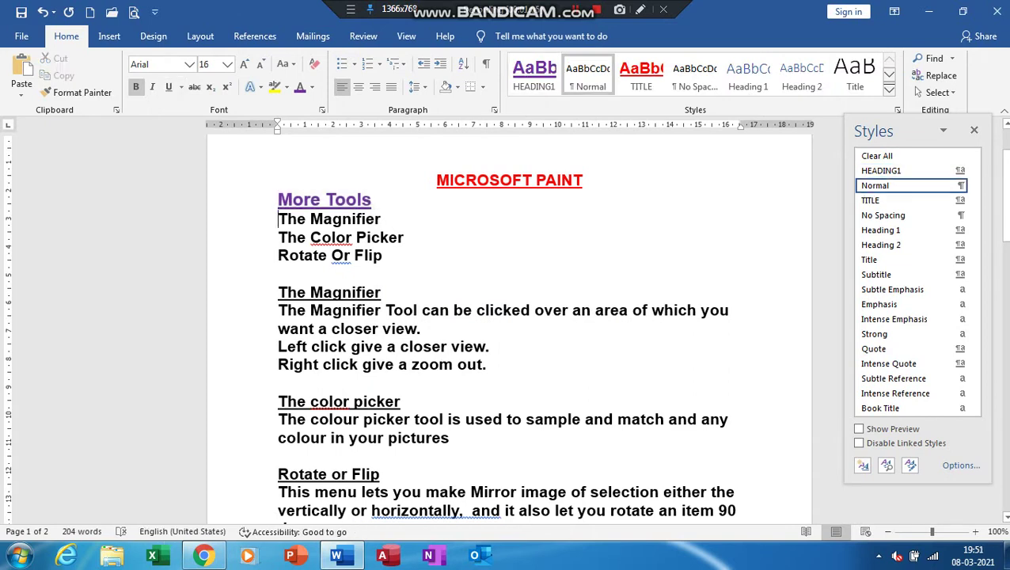
pyautogui.hotkey('shift', 'Down')
pyautogui.hotkey('shift', 'Down')
pyautogui.hotkey('shift', 'Down')
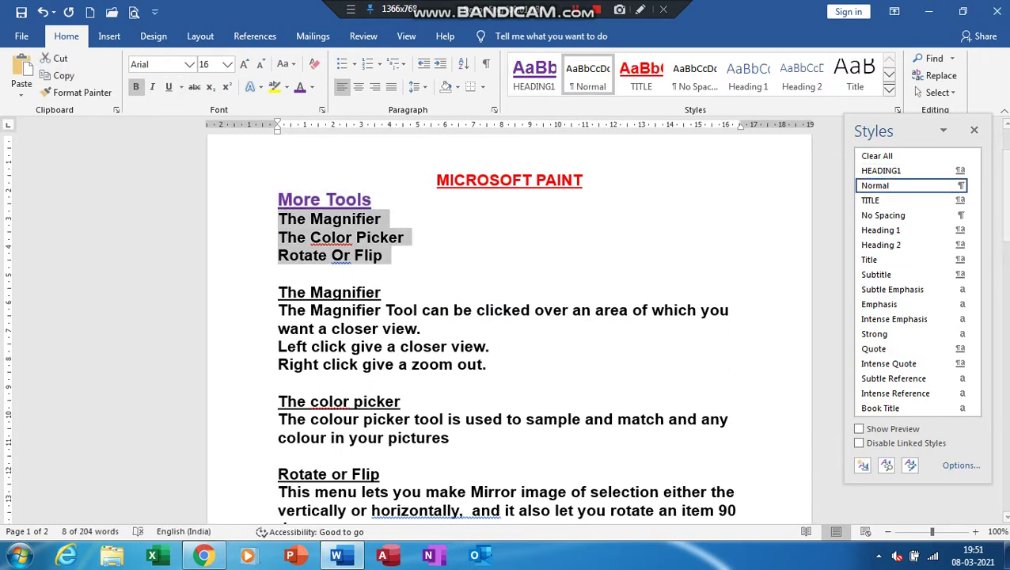
pyautogui.click(312, 87)
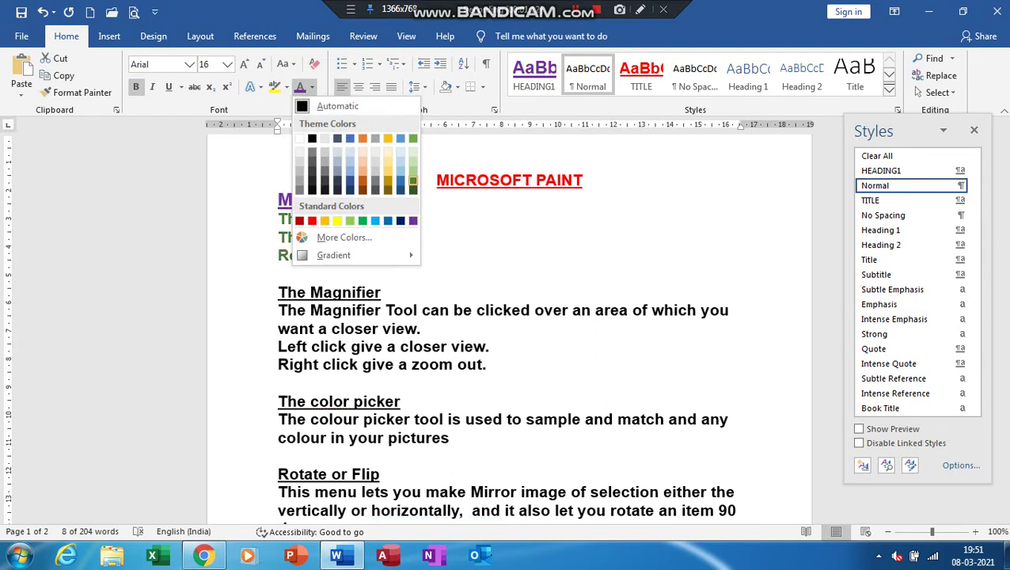
pyautogui.click(412, 190)
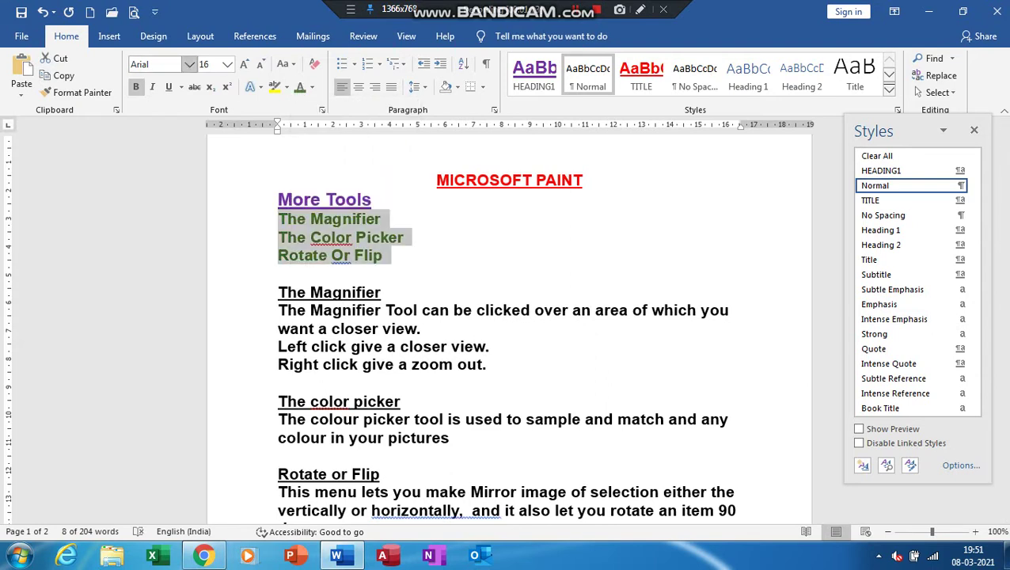
pyautogui.click(189, 64)
pyautogui.press('Escape')
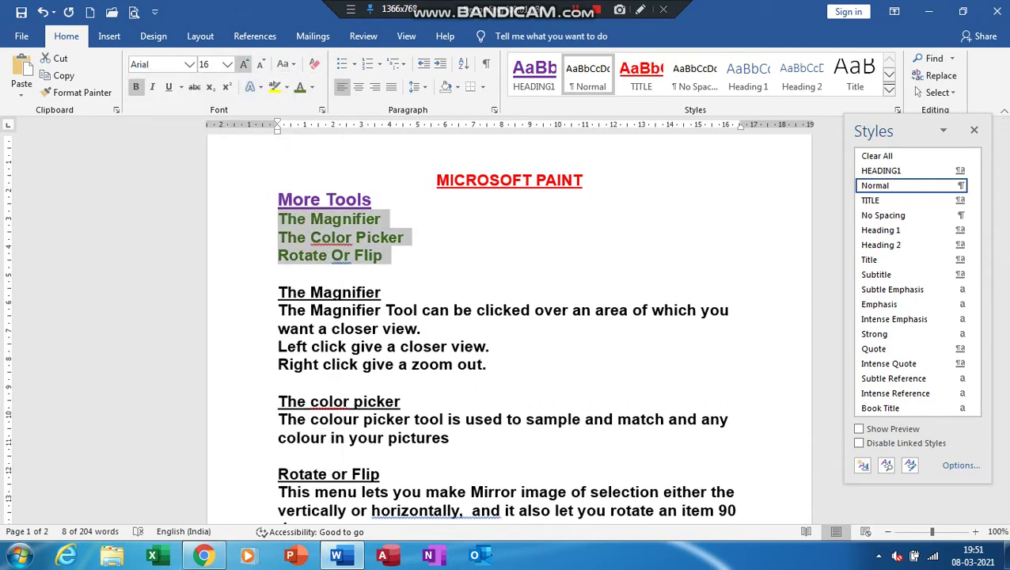
pyautogui.click(260, 65)
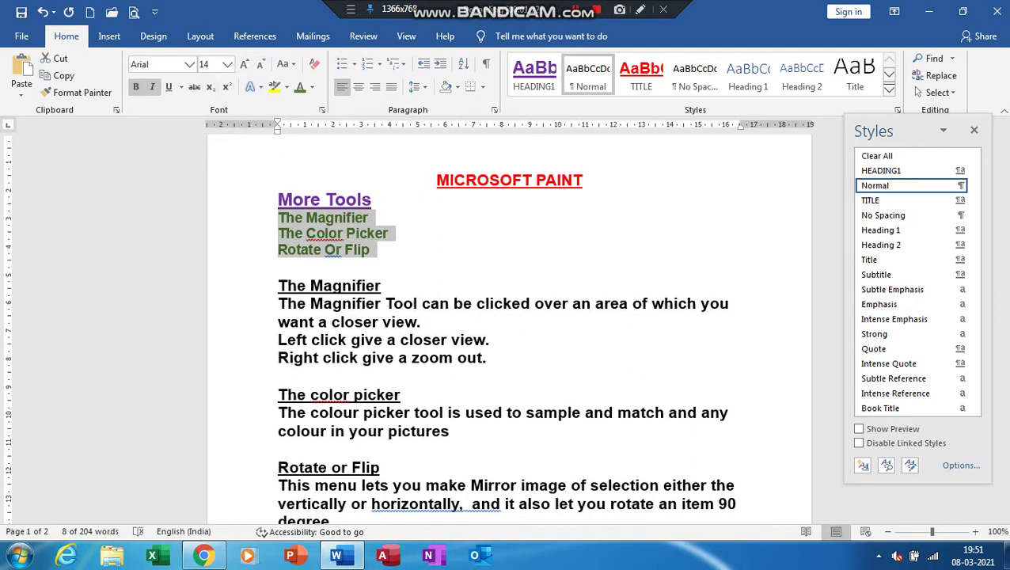
pyautogui.click(152, 87)
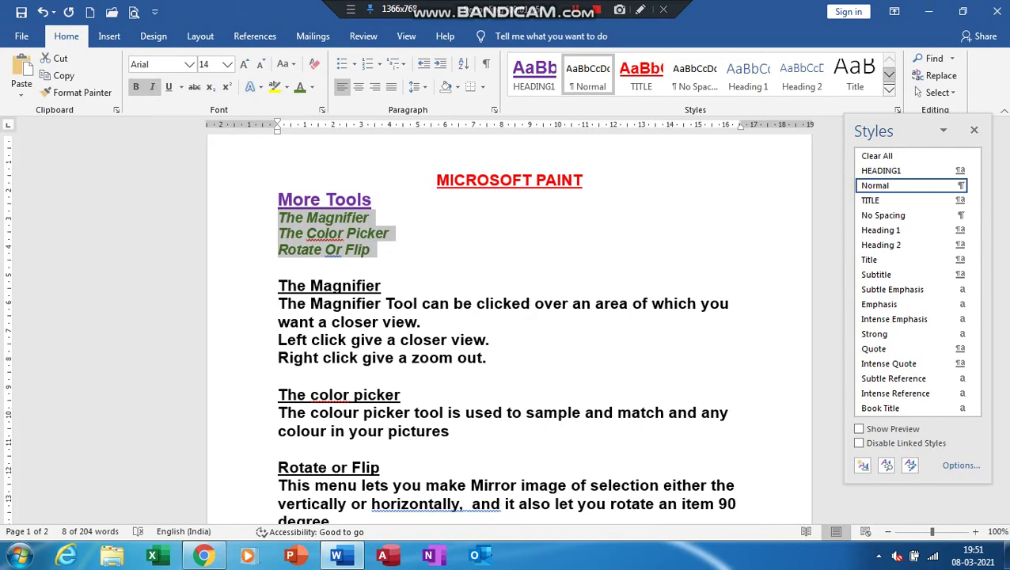
# Create a new style named PARAGRAPH from the tool lines' formatting
pyautogui.click(889, 93)
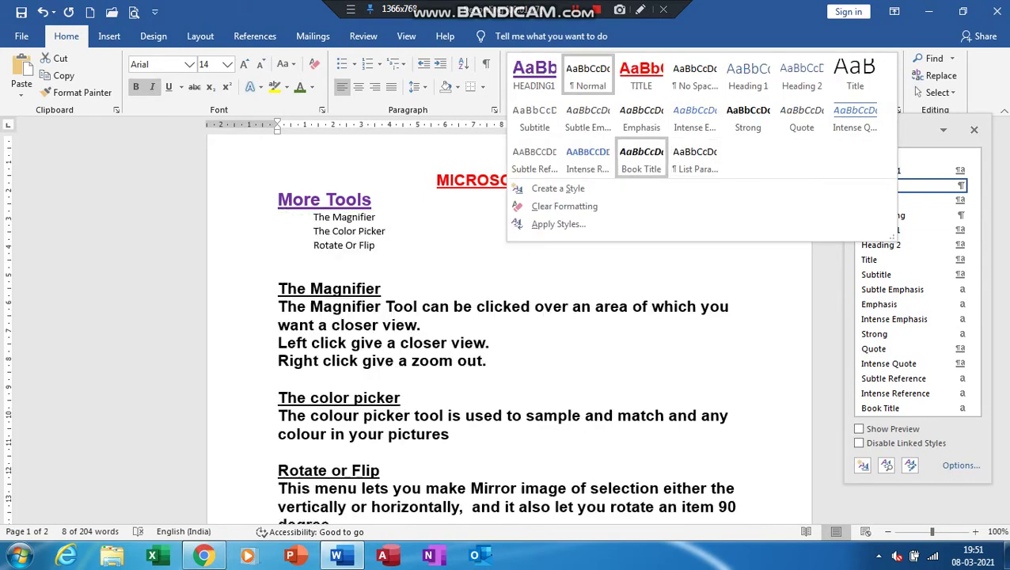
pyautogui.click(558, 188)
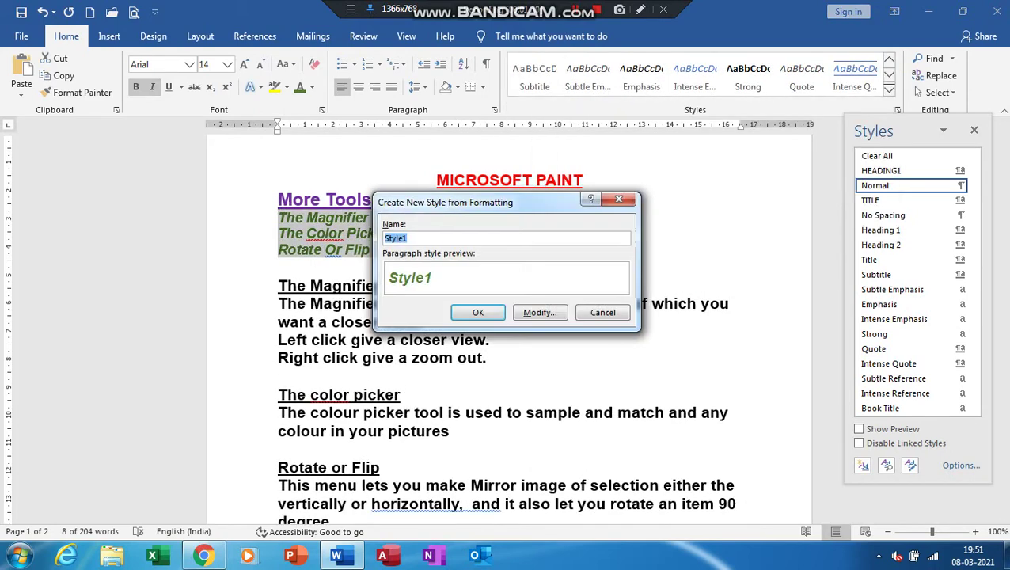
pyautogui.write('PA')
pyautogui.write('RAGRAPH')
pyautogui.press('Return')
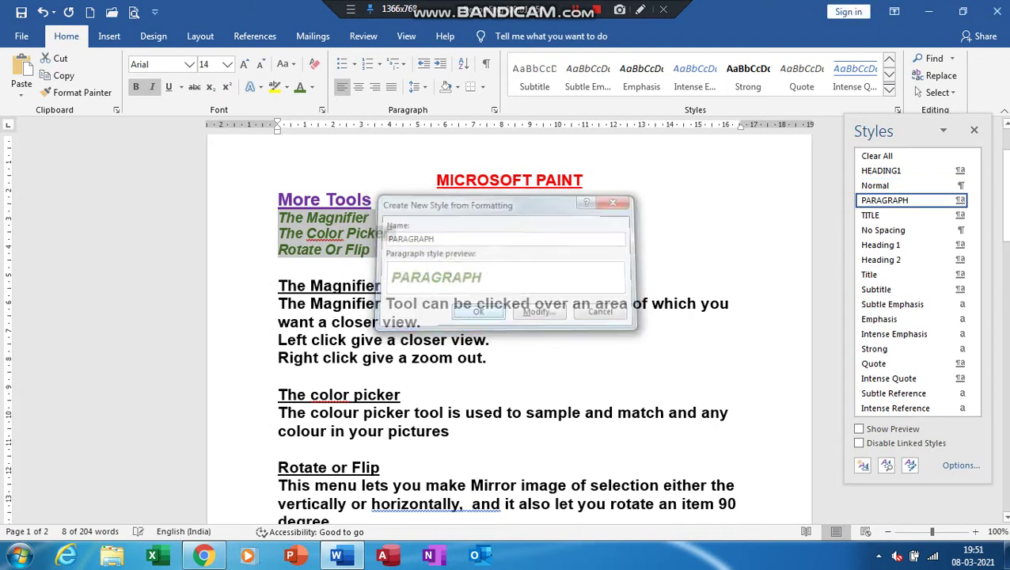
pyautogui.click(372, 250)
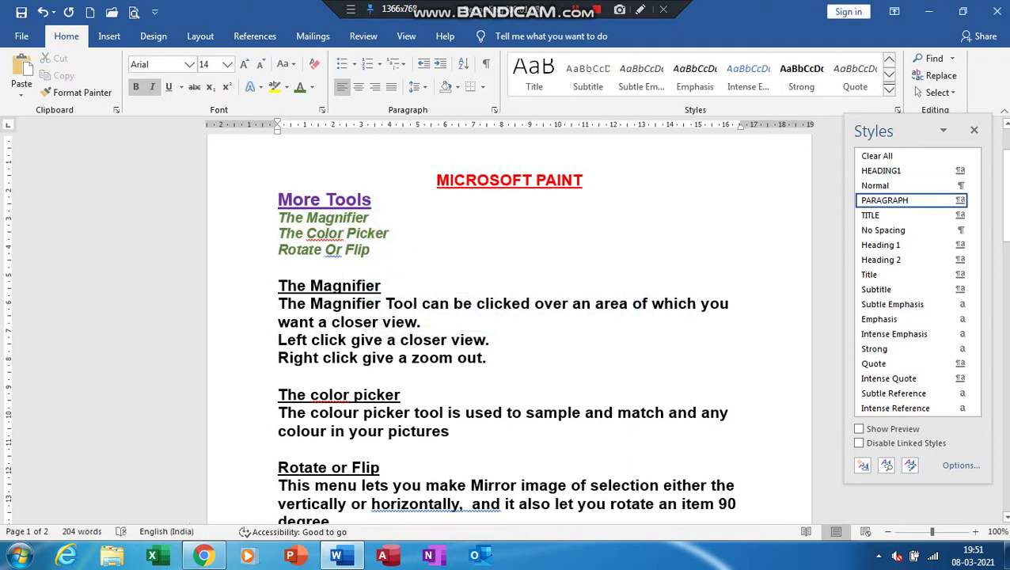
# Apply HEADING1 to The Magnifier and The color picker headings
pyautogui.click(279, 286)
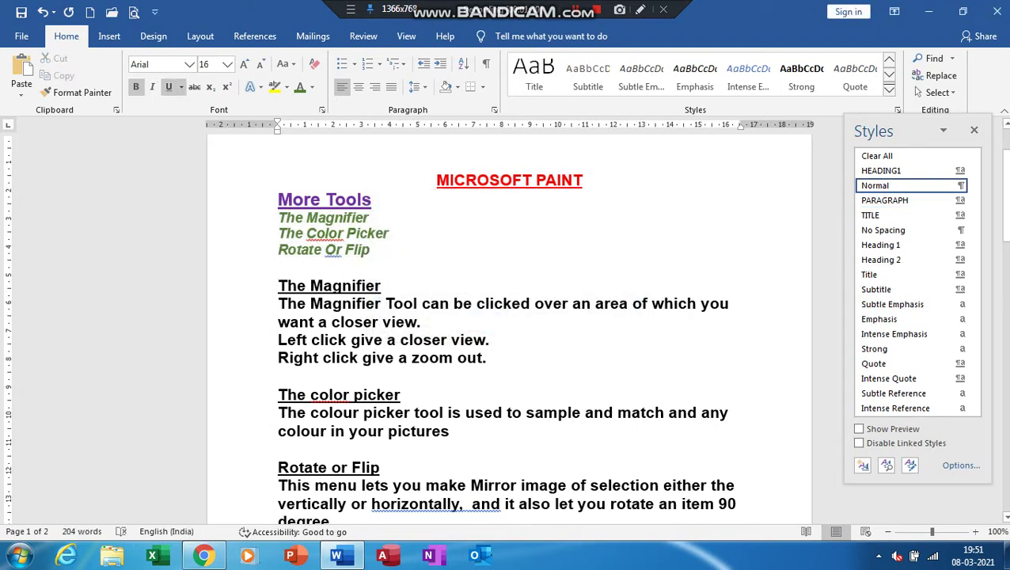
pyautogui.moveTo(278, 199); pyautogui.dragTo(381, 199)
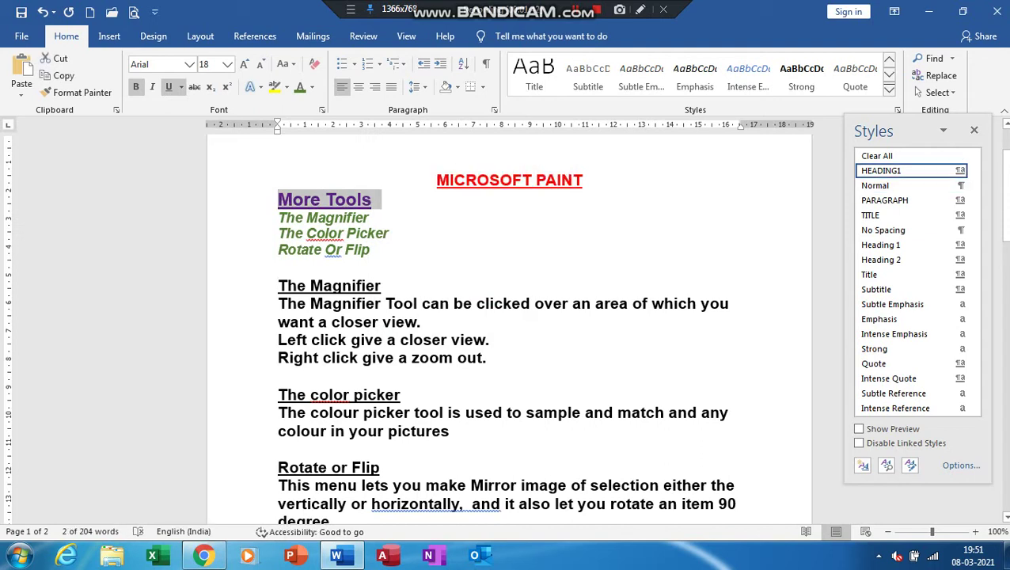
pyautogui.moveTo(278, 286); pyautogui.dragTo(382, 285)
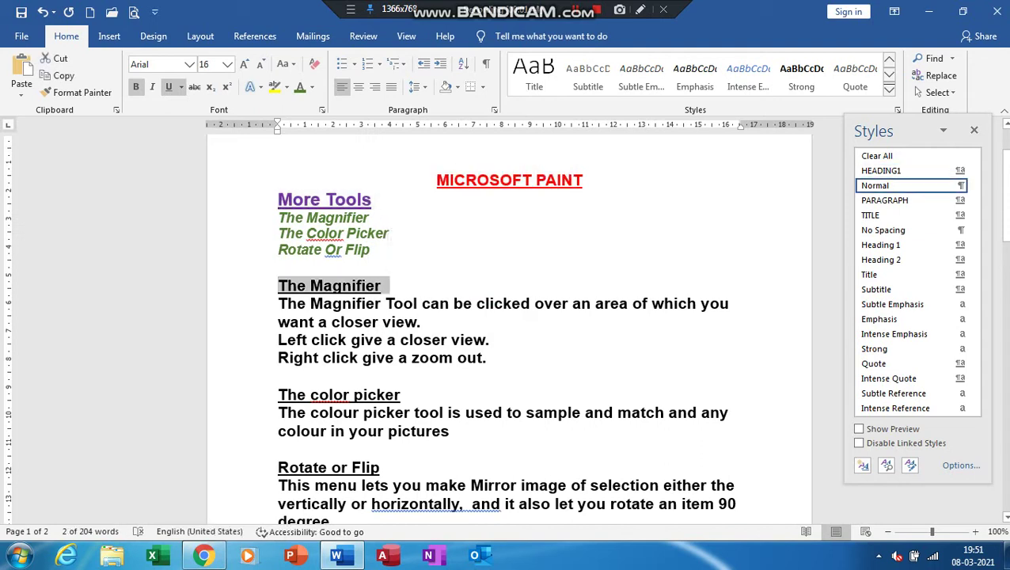
pyautogui.moveTo(278, 394); pyautogui.dragTo(400, 394)
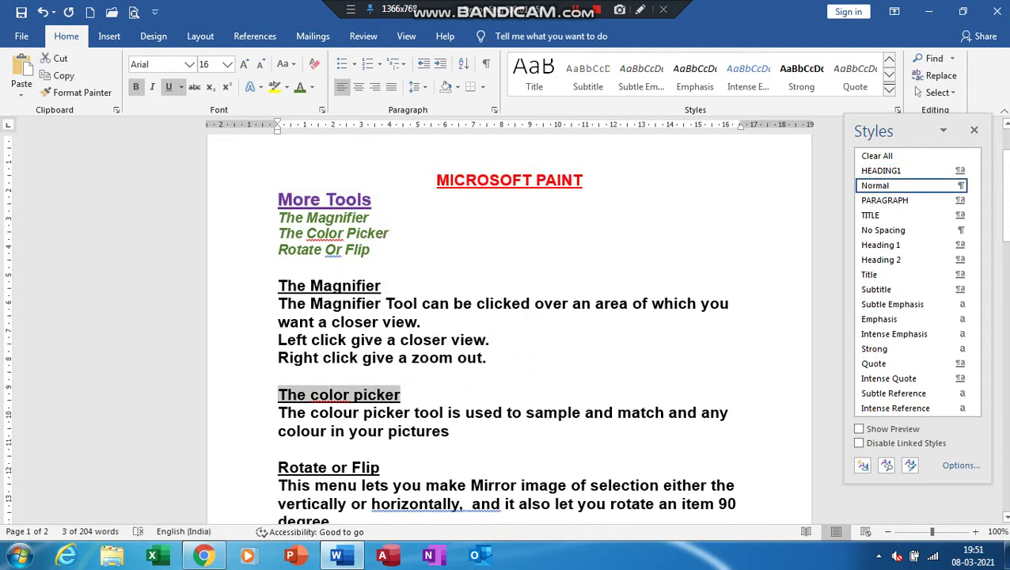
pyautogui.click(308, 340)
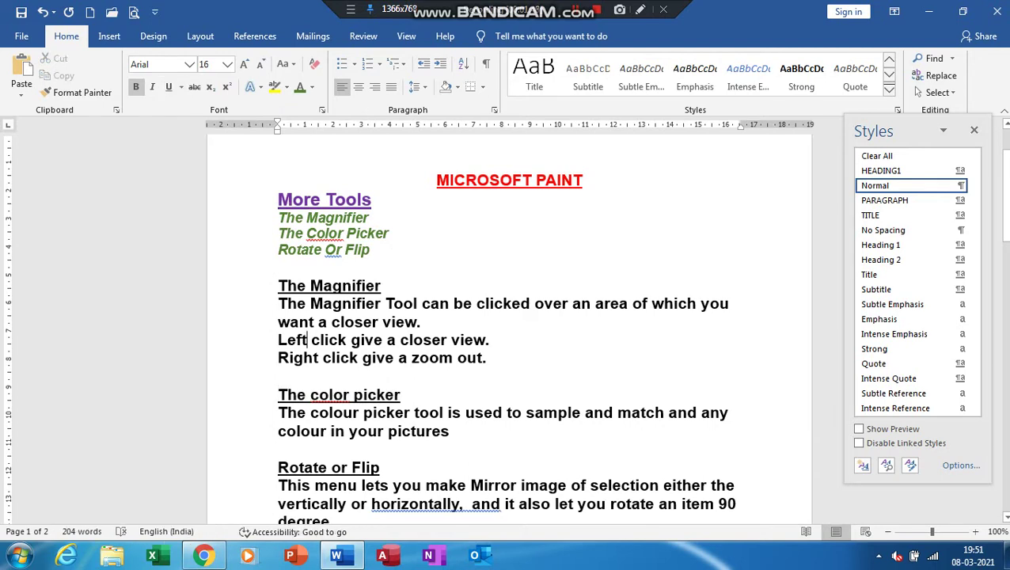
pyautogui.moveTo(278, 286); pyautogui.dragTo(387, 285)
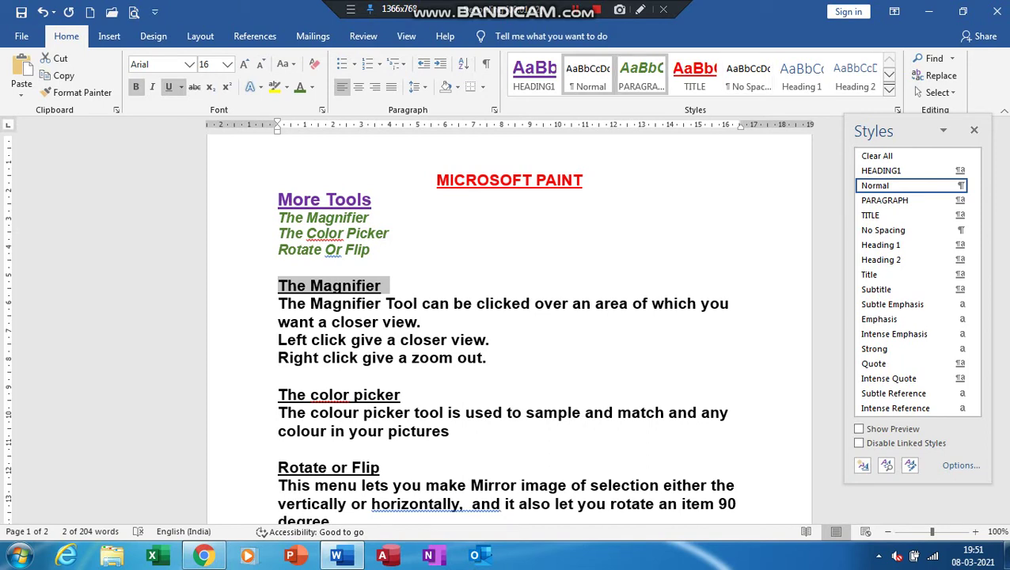
pyautogui.click(533, 77)
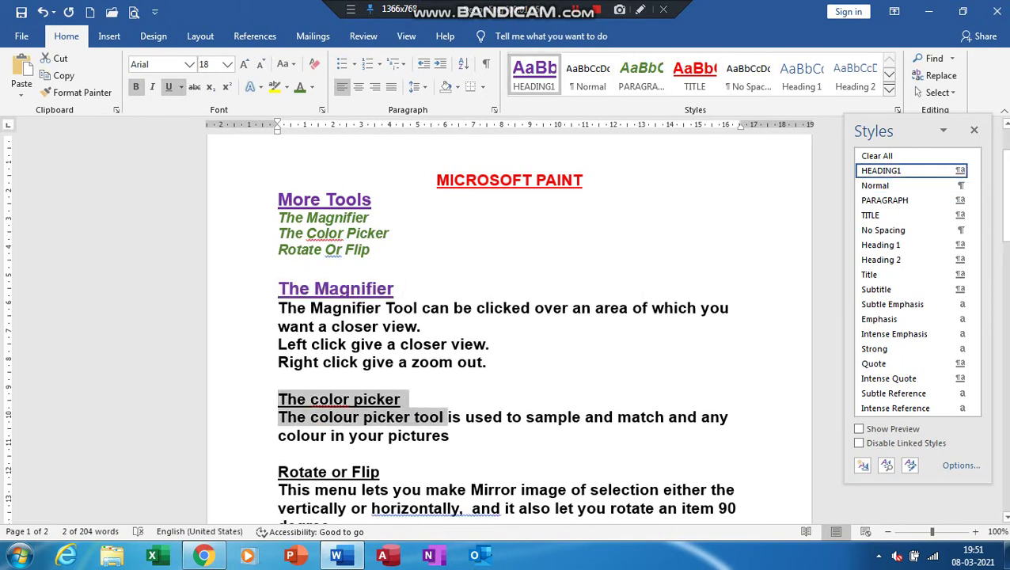
pyautogui.moveTo(278, 399); pyautogui.dragTo(400, 400)
pyautogui.click(534, 76)
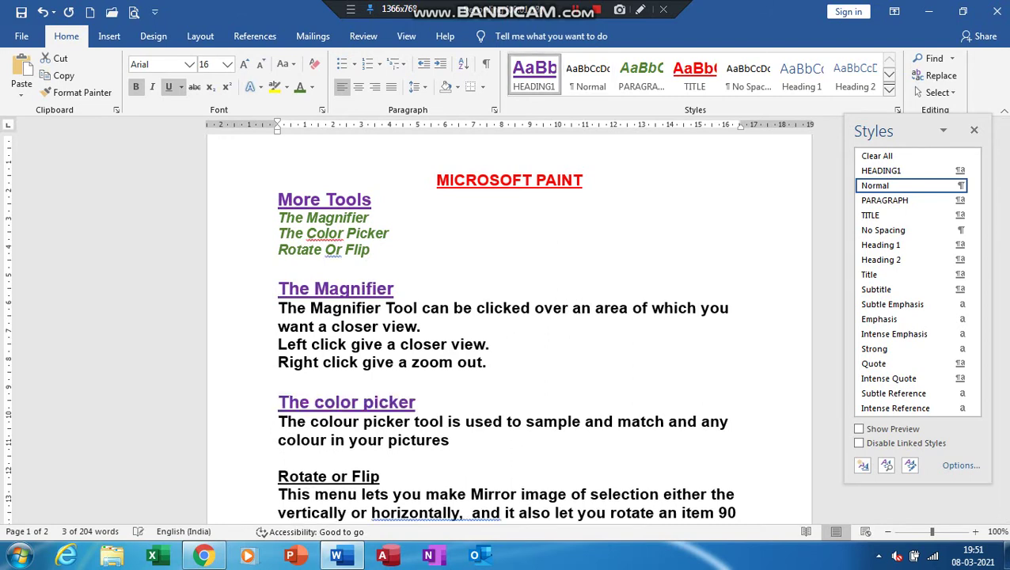
pyautogui.tripleClick(346, 402)
pyautogui.click(304, 199)
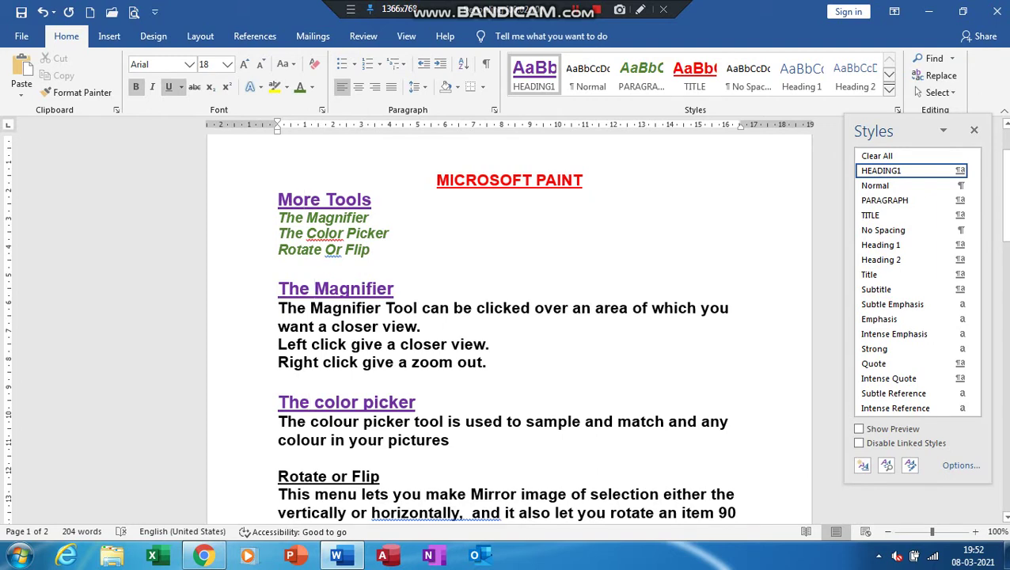
# Apply HEADING1 to the Rotate or Flip, Saving a Picture and Open a Picture headings
pyautogui.moveTo(278, 476); pyautogui.dragTo(388, 476)
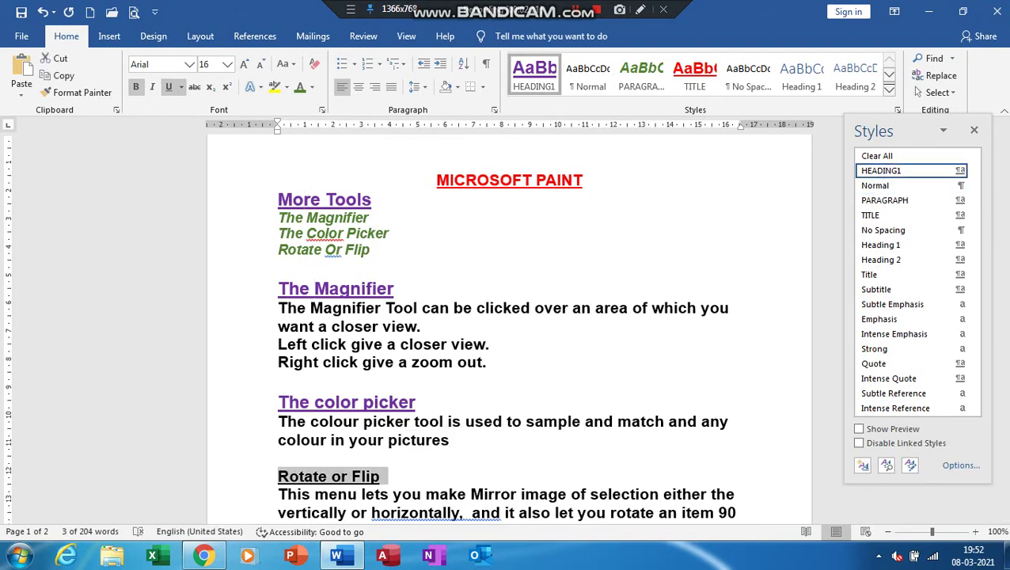
pyautogui.click(881, 170)
pyautogui.click(341, 515)
pyautogui.scroll(-2, 341, 519)
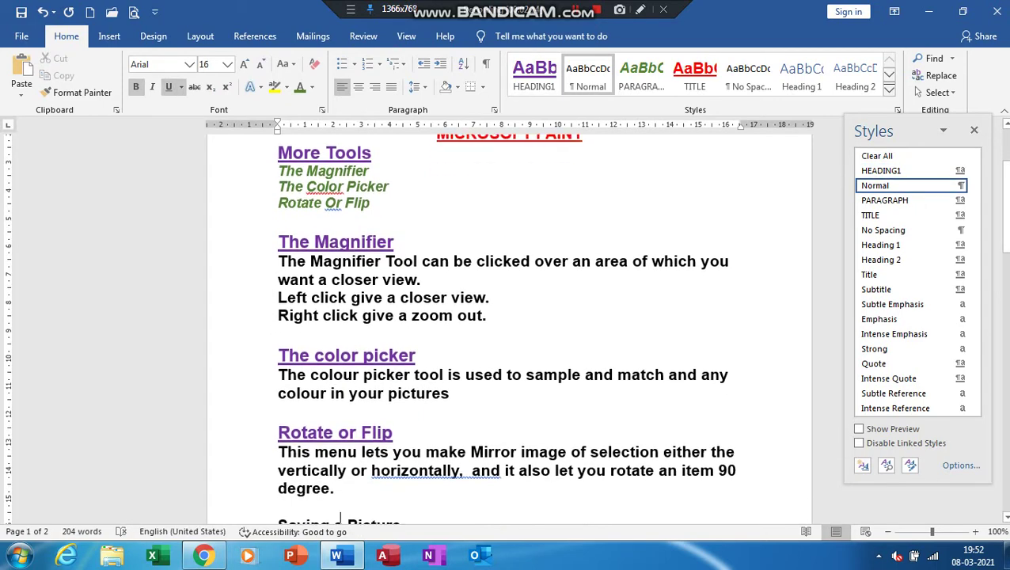
pyautogui.scroll(-1, 340, 519)
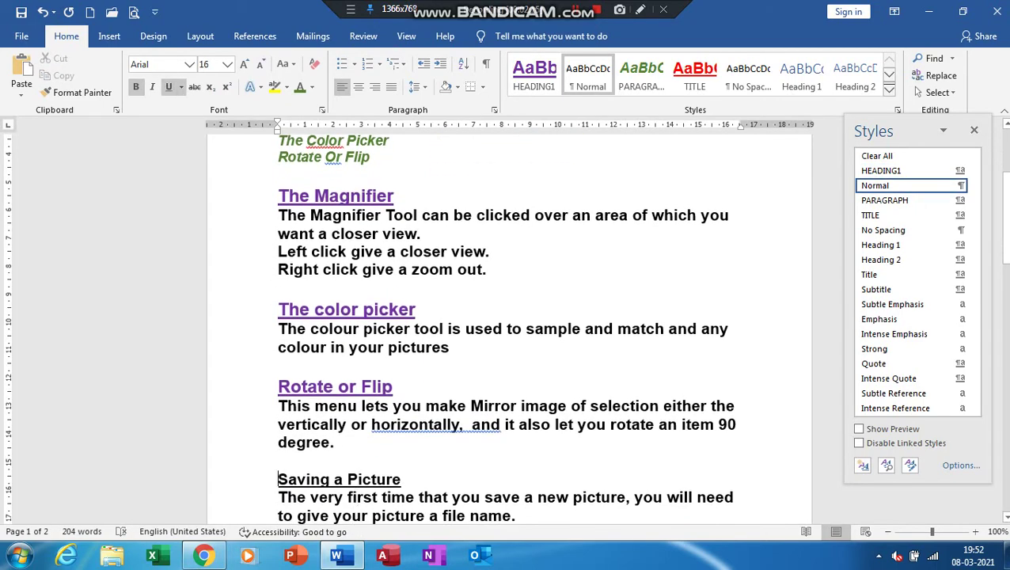
pyautogui.moveTo(278, 479); pyautogui.dragTo(404, 478)
pyautogui.click(881, 170)
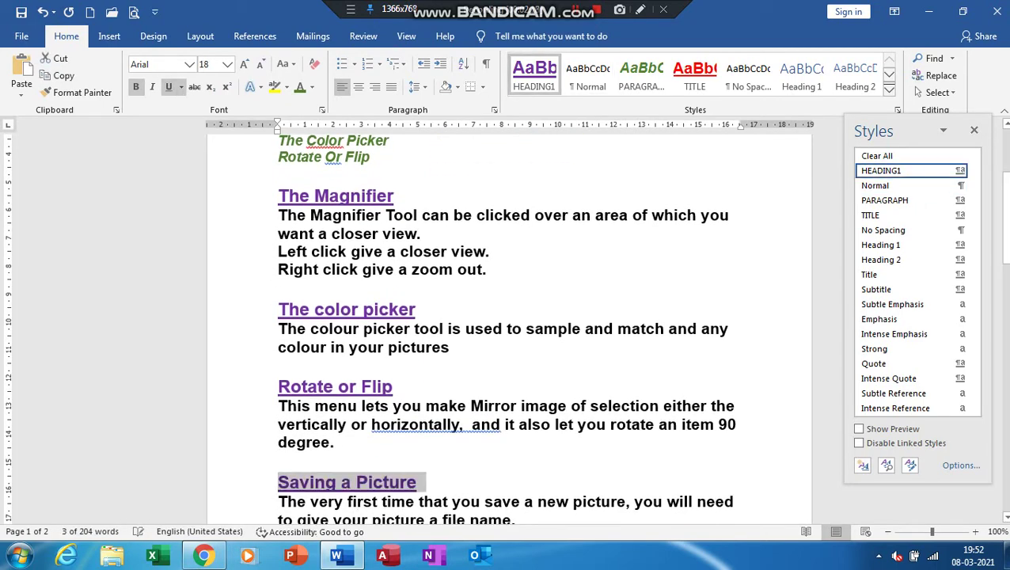
pyautogui.press('Down')
pyautogui.press('Down')
pyautogui.press('Down')
pyautogui.press('Down')
pyautogui.press('Down')
pyautogui.press('Down')
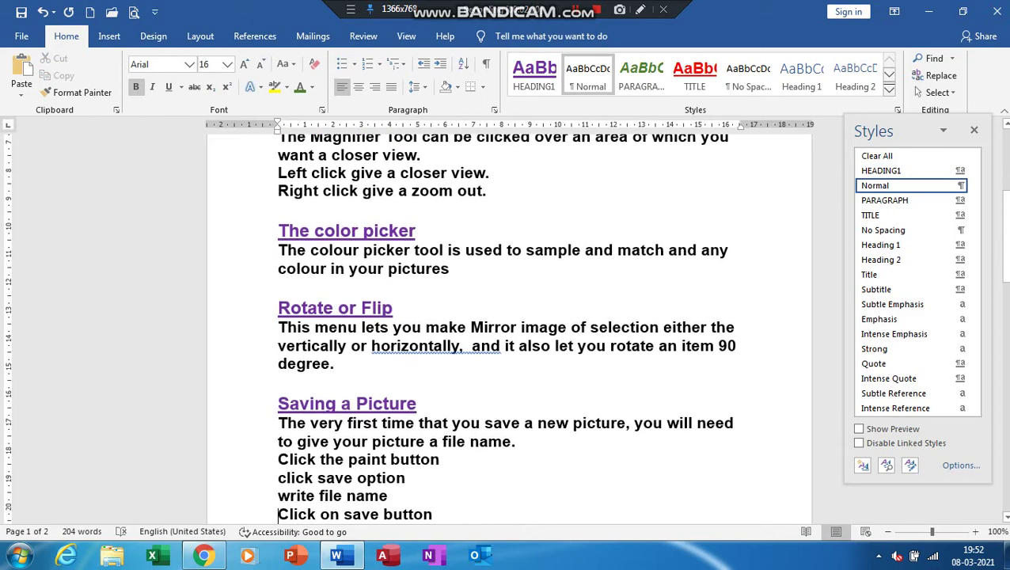
pyautogui.press('Down')
pyautogui.press('Down')
pyautogui.hotkey('shift', 'End')
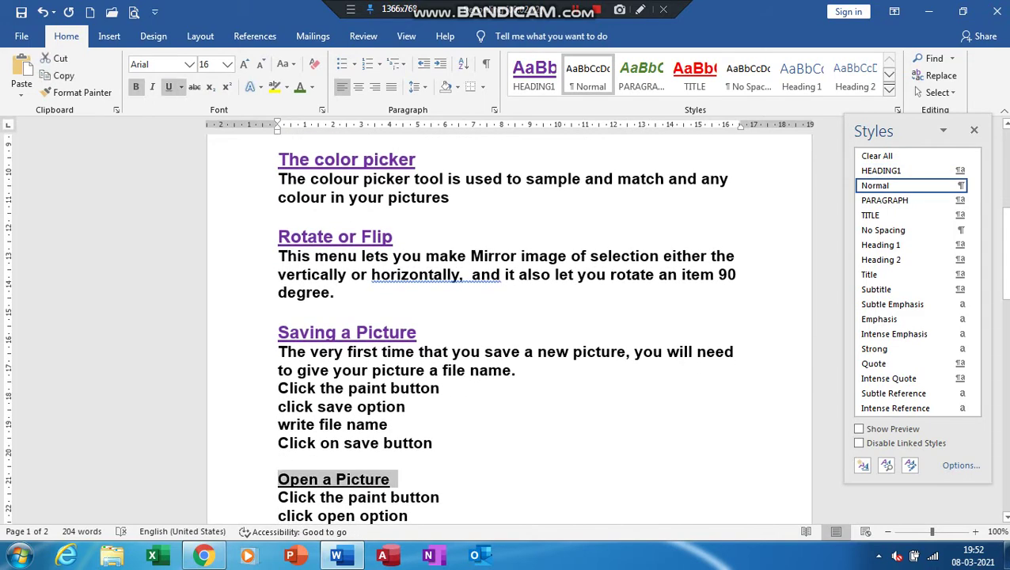
pyautogui.press('F4')
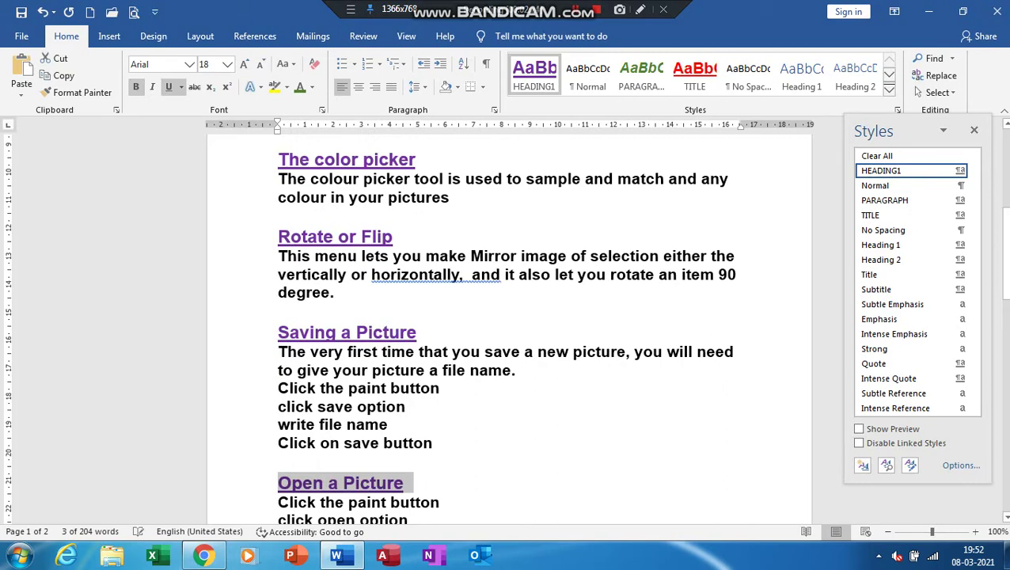
# Apply HEADING1 to the Setting image/Drawing as Wallpaper and Exit Paint headings
pyautogui.press('Up')
pyautogui.press('Down')
pyautogui.press('Down')
pyautogui.press('Down')
pyautogui.press('Down')
pyautogui.press('Down')
pyautogui.press('Down')
pyautogui.press('Down')
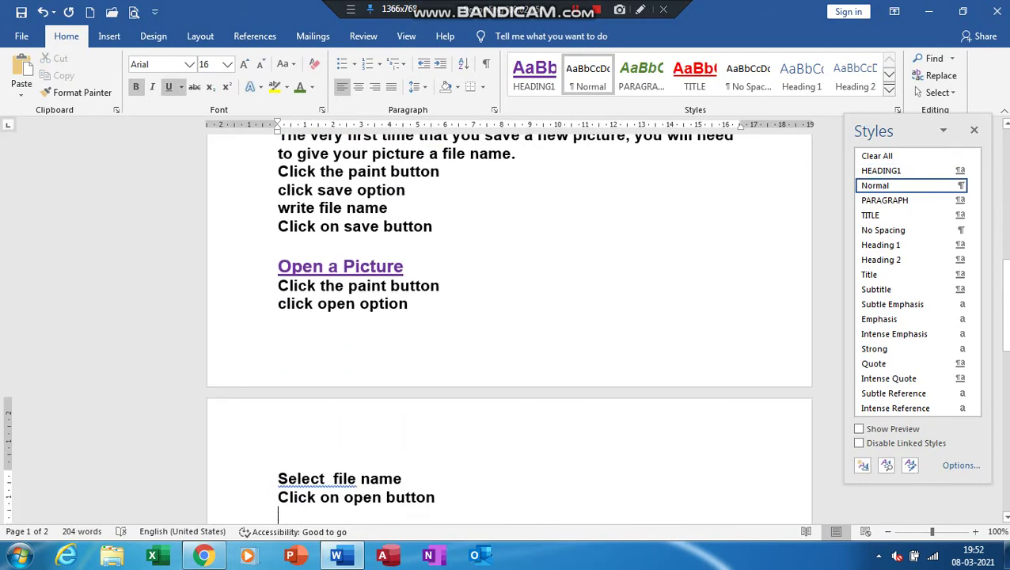
pyautogui.press('Down')
pyautogui.press('Down')
pyautogui.press('Up')
pyautogui.press('Down')
pyautogui.press('Down')
pyautogui.press('Down')
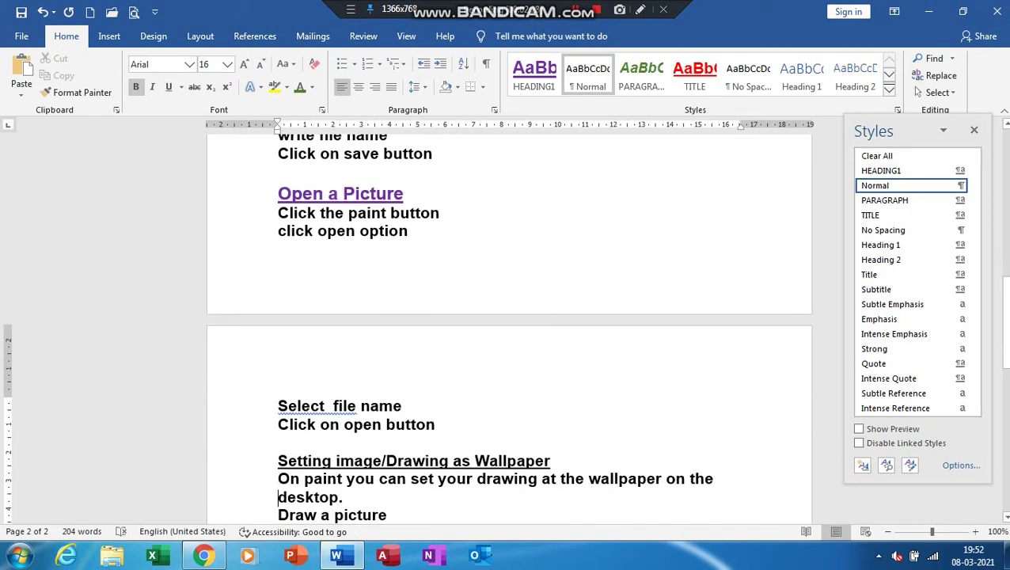
pyautogui.press('Up')
pyautogui.press('Up')
pyautogui.hotkey('shift', 'End')
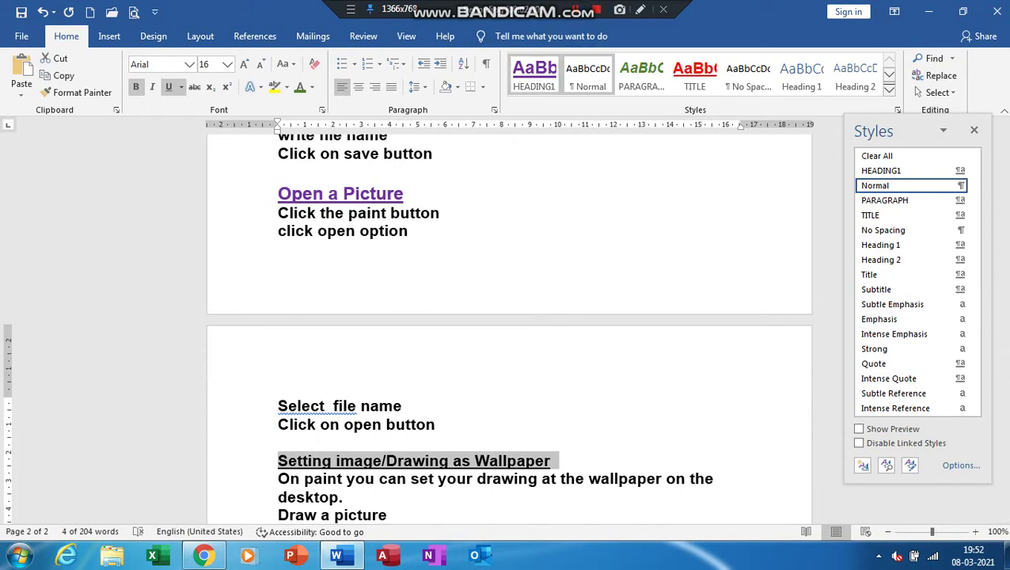
pyautogui.press('F4')
pyautogui.press('Down')
pyautogui.press('Down')
pyautogui.press('Down')
pyautogui.press('Down')
pyautogui.press('Down')
pyautogui.press('Down')
pyautogui.press('Down')
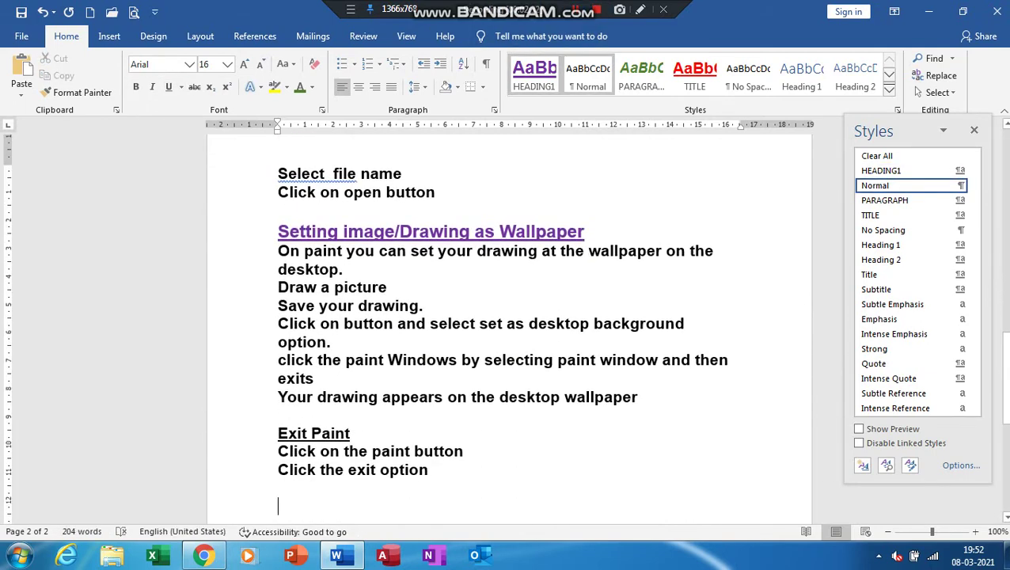
pyautogui.press('Down')
pyautogui.tripleClick(313, 433)
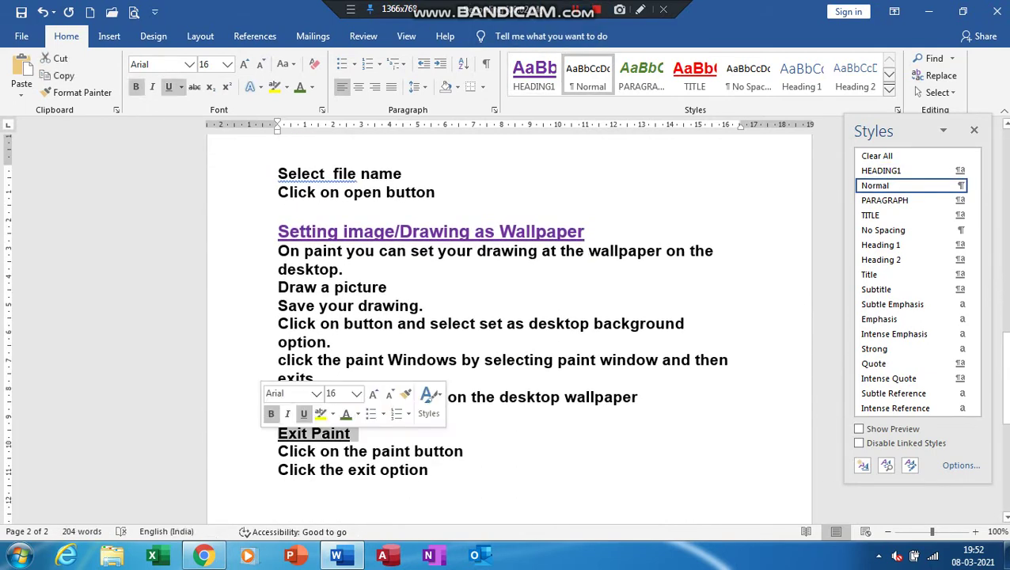
pyautogui.click(535, 75)
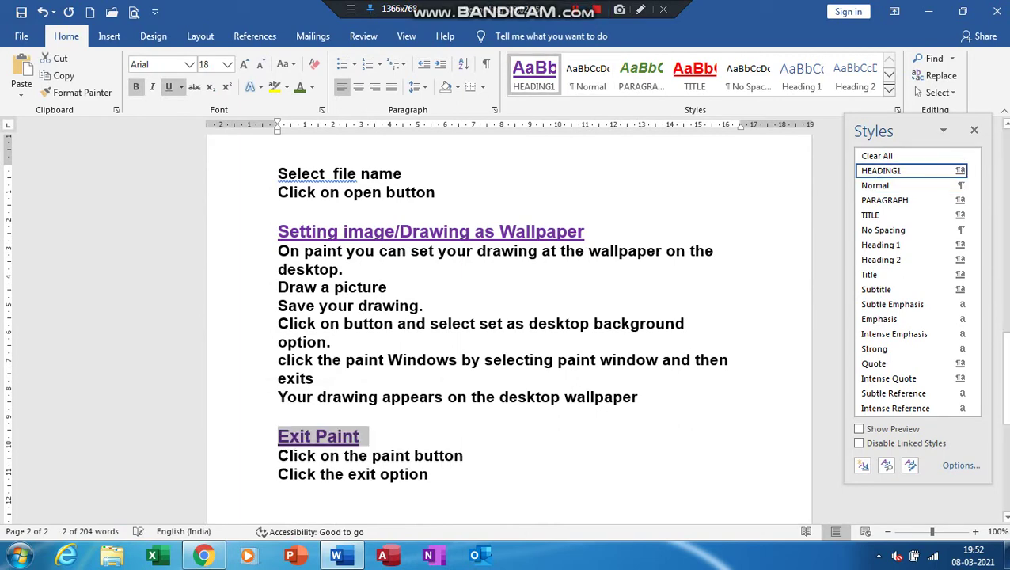
pyautogui.press('Down')
pyautogui.scroll(3, 412, 133)
pyautogui.scroll(8, 412, 134)
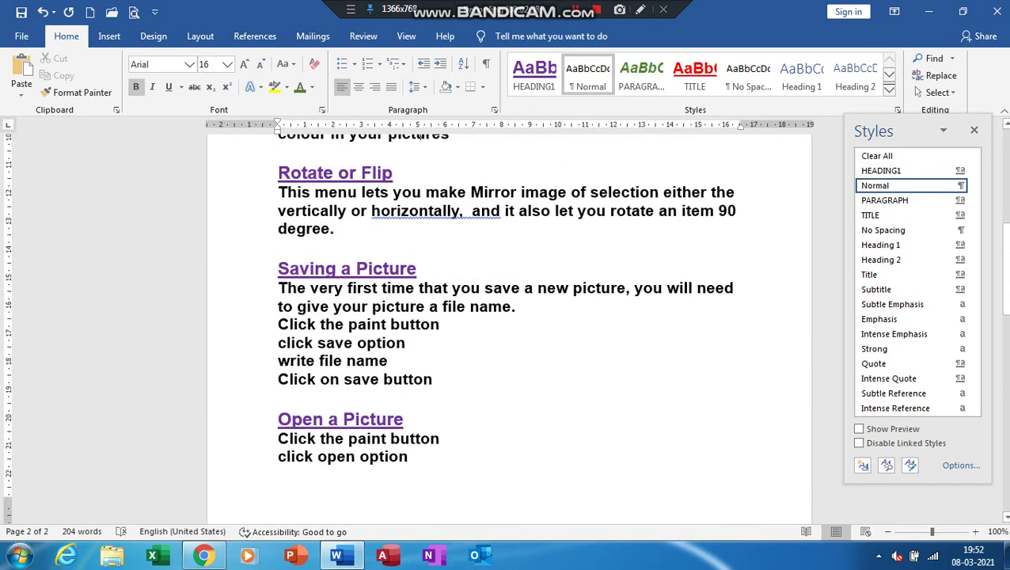
# Apply the PARAGRAPH style to the Magnifier and color picker body paragraphs
pyautogui.click(510, 144)
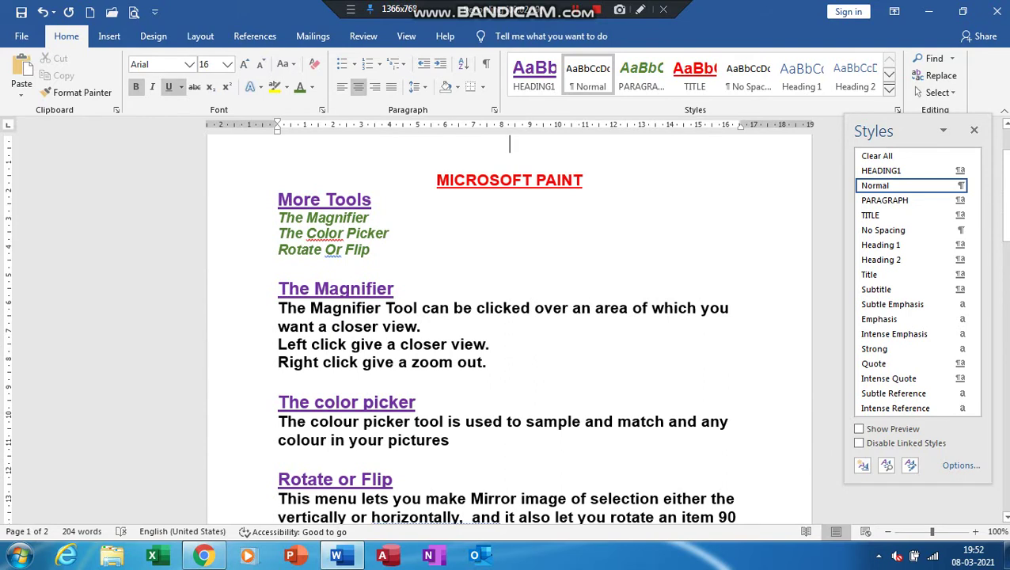
pyautogui.moveTo(278, 308); pyautogui.dragTo(486, 362)
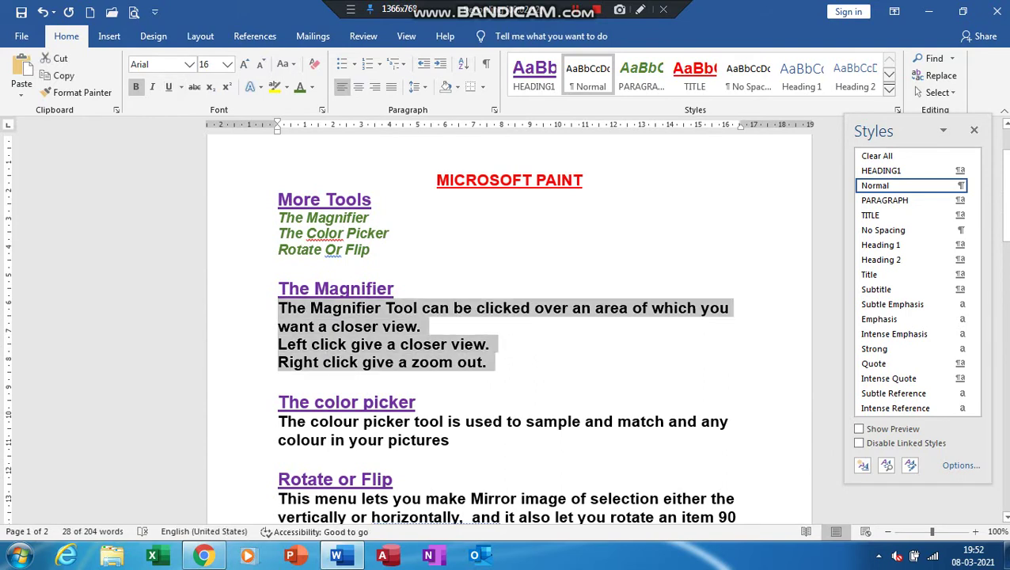
pyautogui.click(641, 76)
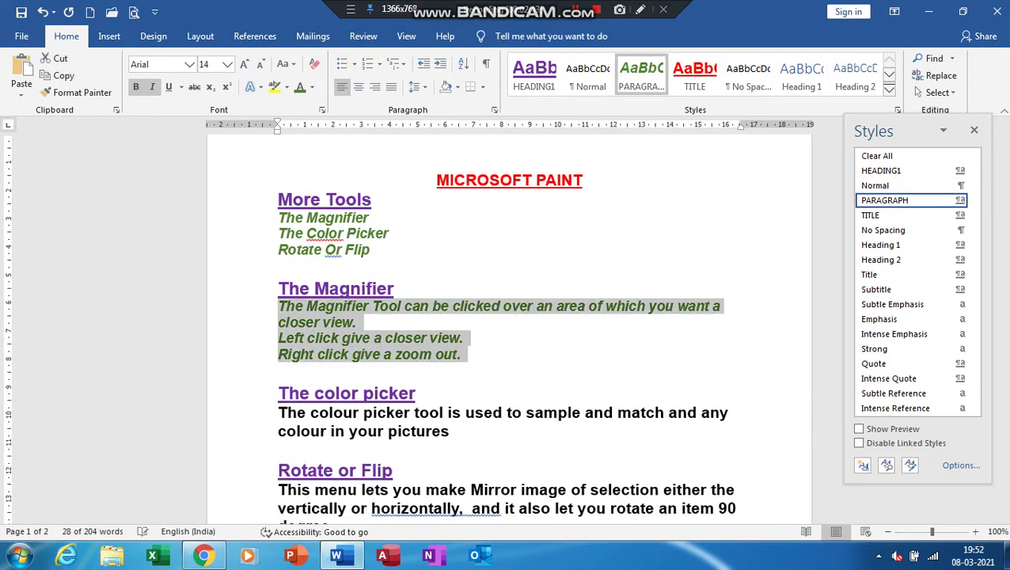
pyautogui.moveTo(278, 412); pyautogui.dragTo(449, 431)
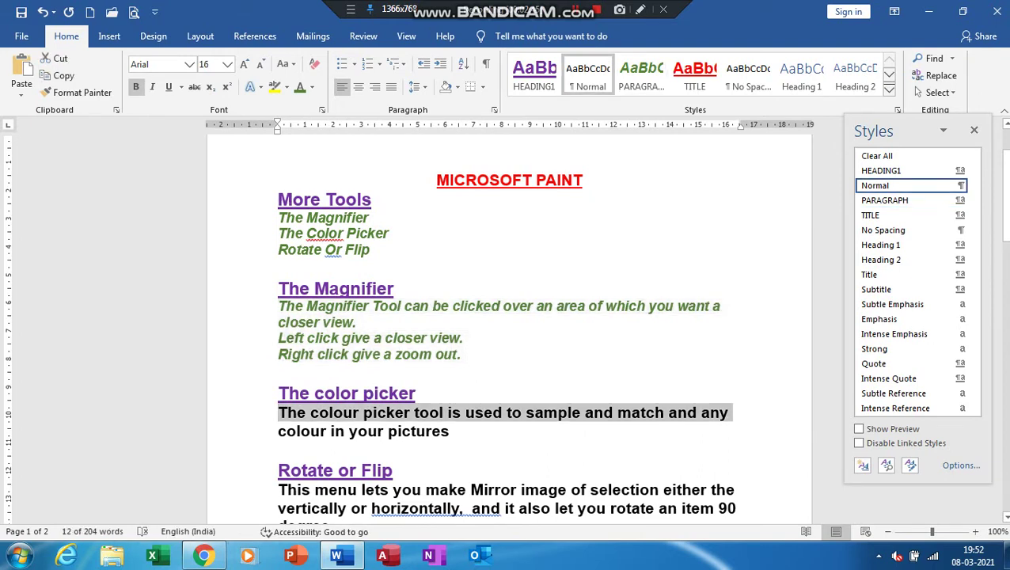
pyautogui.click(641, 75)
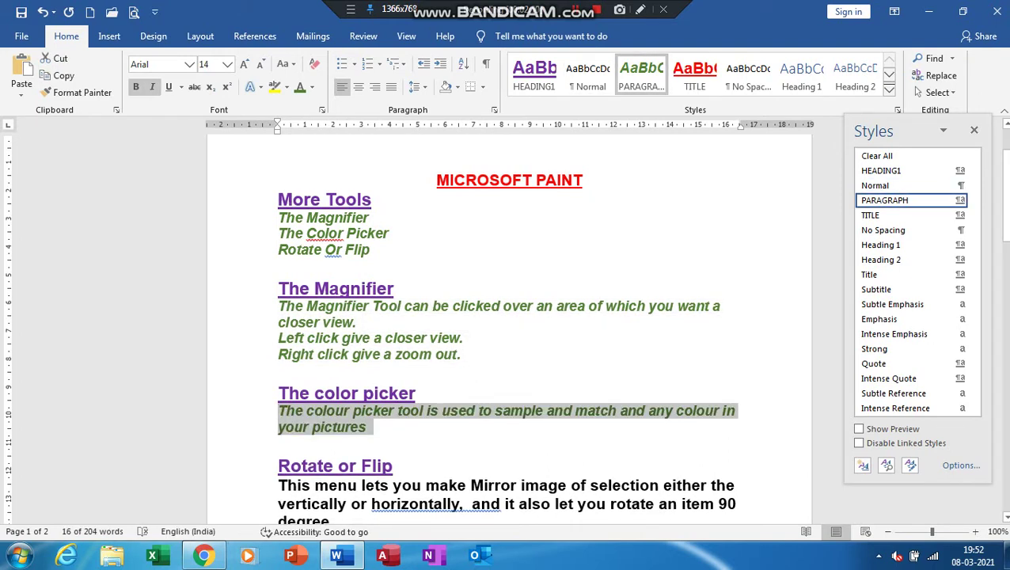
# Apply the PARAGRAPH style to the Rotate or Flip and Saving a Picture body text
pyautogui.moveTo(278, 485); pyautogui.dragTo(342, 521)
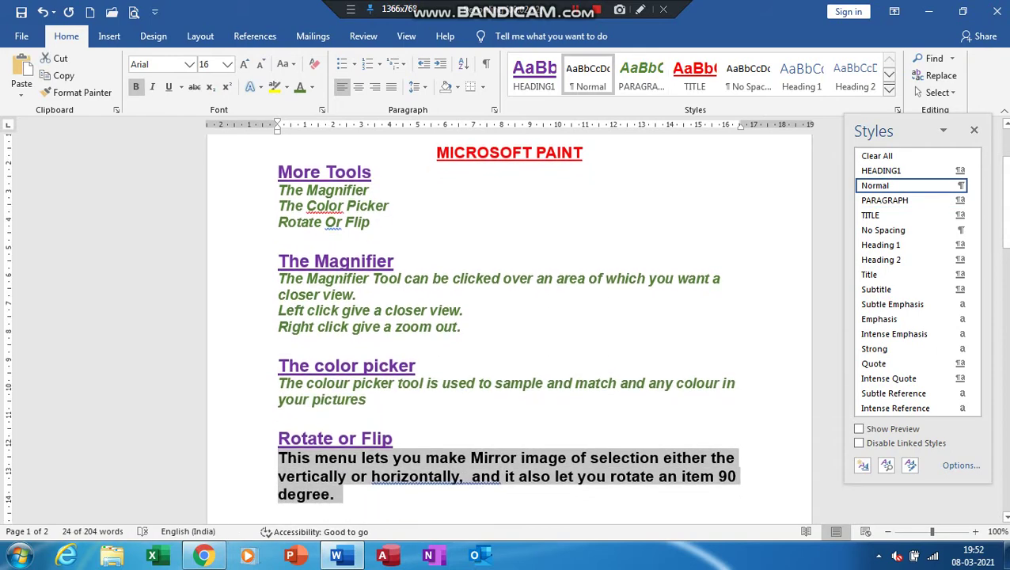
pyautogui.click(641, 75)
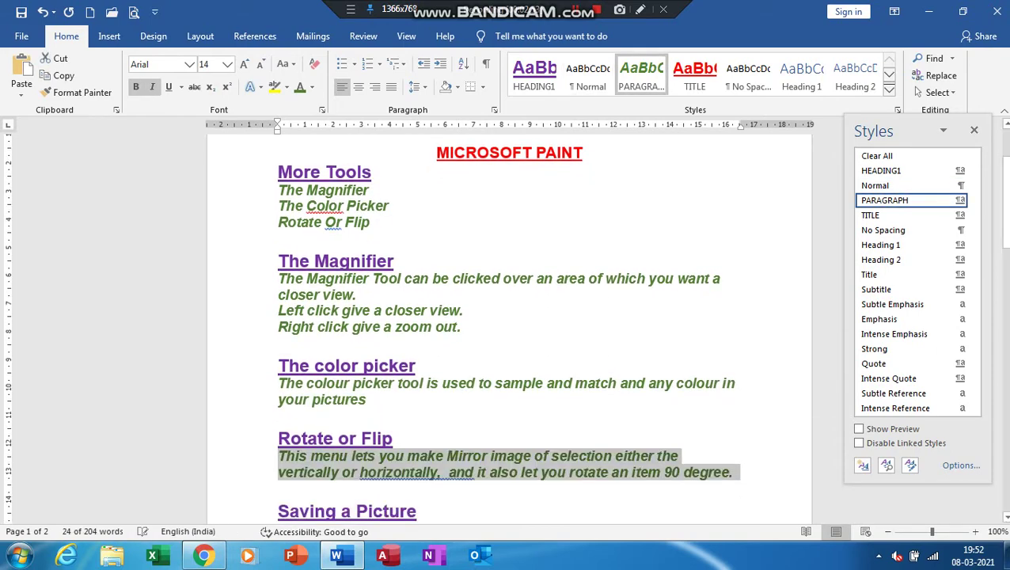
pyautogui.click(278, 500)
pyautogui.scroll(-1, 506, 317)
pyautogui.moveTo(278, 478); pyautogui.dragTo(440, 523)
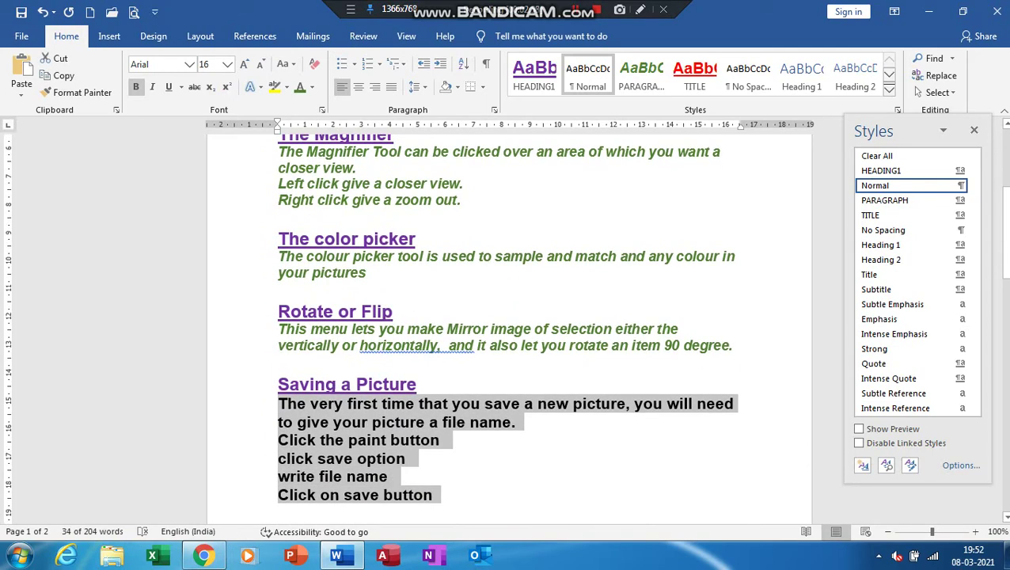
pyautogui.click(641, 76)
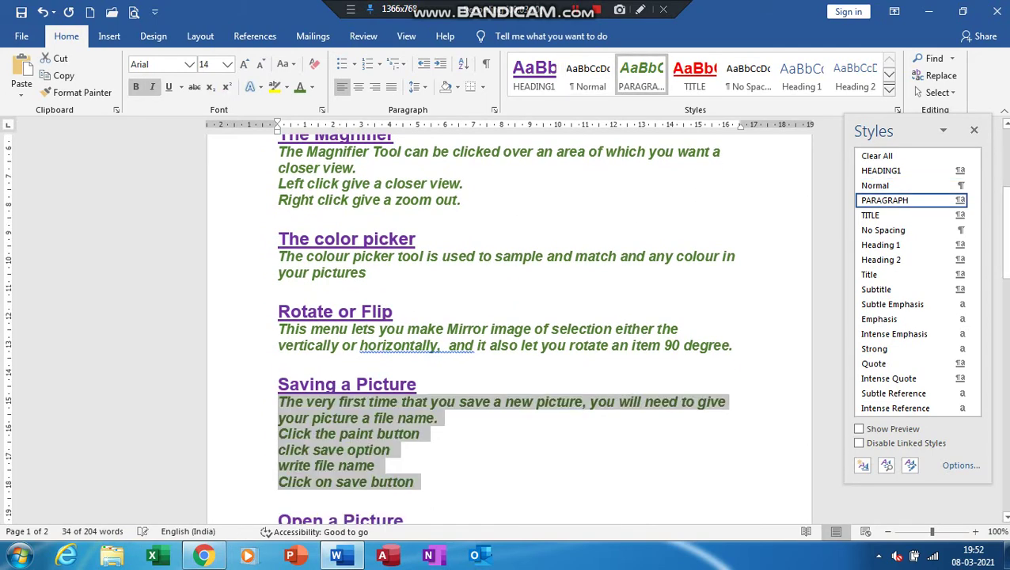
# Select the four Open a Picture steps
pyautogui.press('Down')
pyautogui.press('Down')
pyautogui.press('Down')
pyautogui.press('Down')
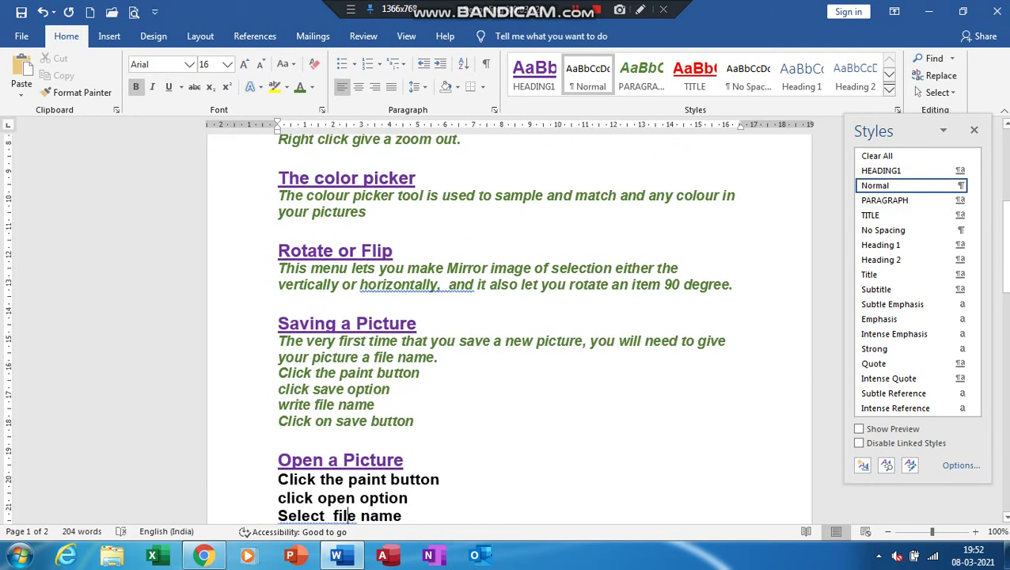
pyautogui.press('Down')
pyautogui.click(349, 478)
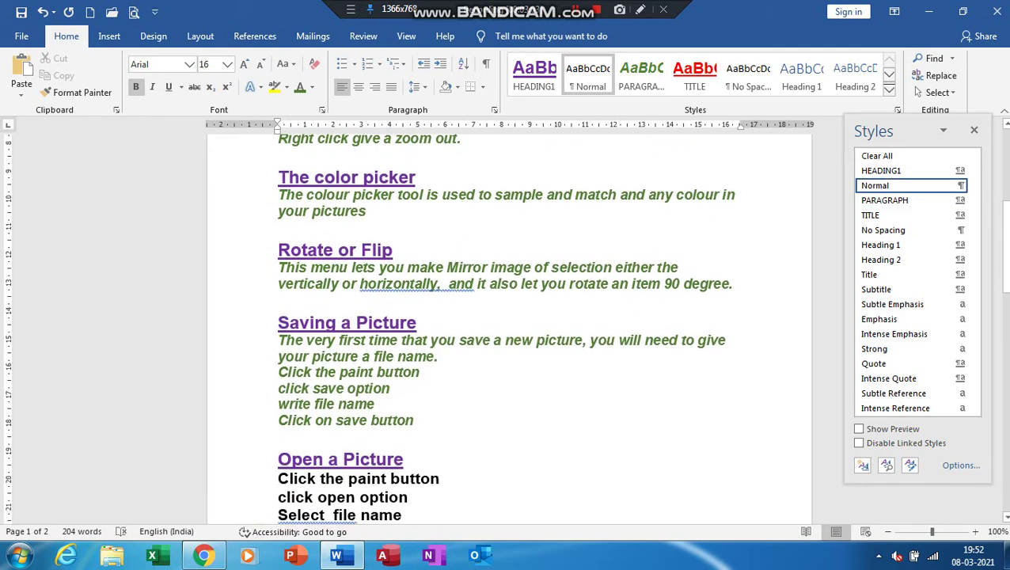
pyautogui.hotkey('shift', 'Down')
pyautogui.hotkey('shift', 'Down')
pyautogui.hotkey('shift', 'Down')
pyautogui.hotkey('shift', 'Down')
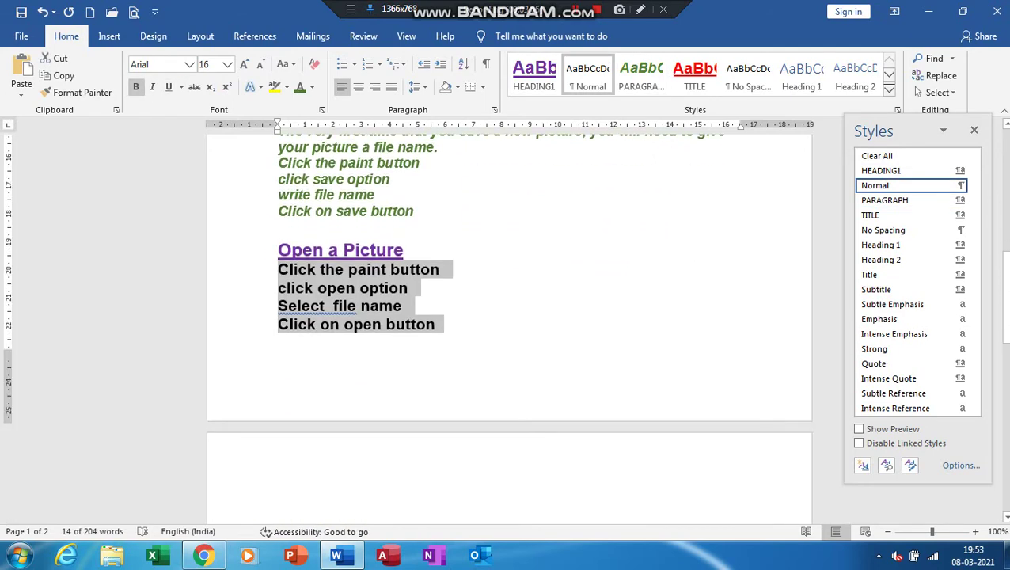
# Apply PARAGRAPH to the Open a Picture steps, the wallpaper body and the Exit Paint steps
pyautogui.click(641, 75)
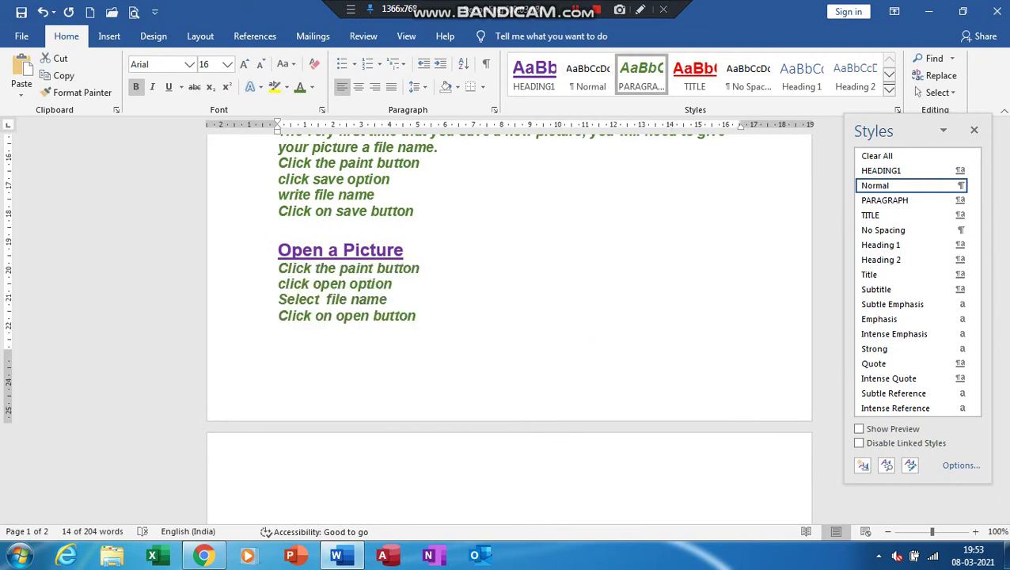
pyautogui.press('Down')
pyautogui.press('Down')
pyautogui.press('Down')
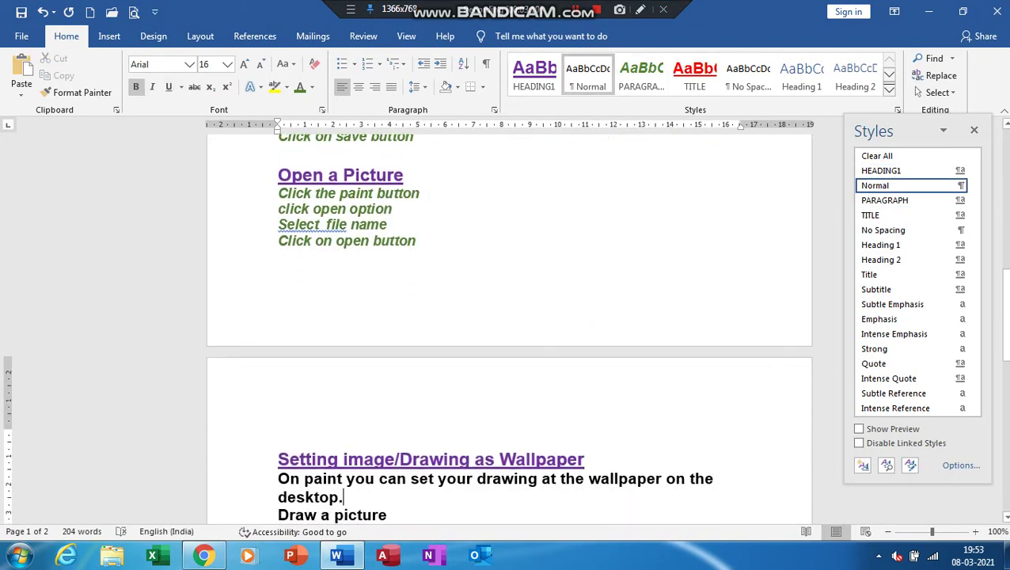
pyautogui.click(355, 478)
pyautogui.hotkey('shift', 'Down')
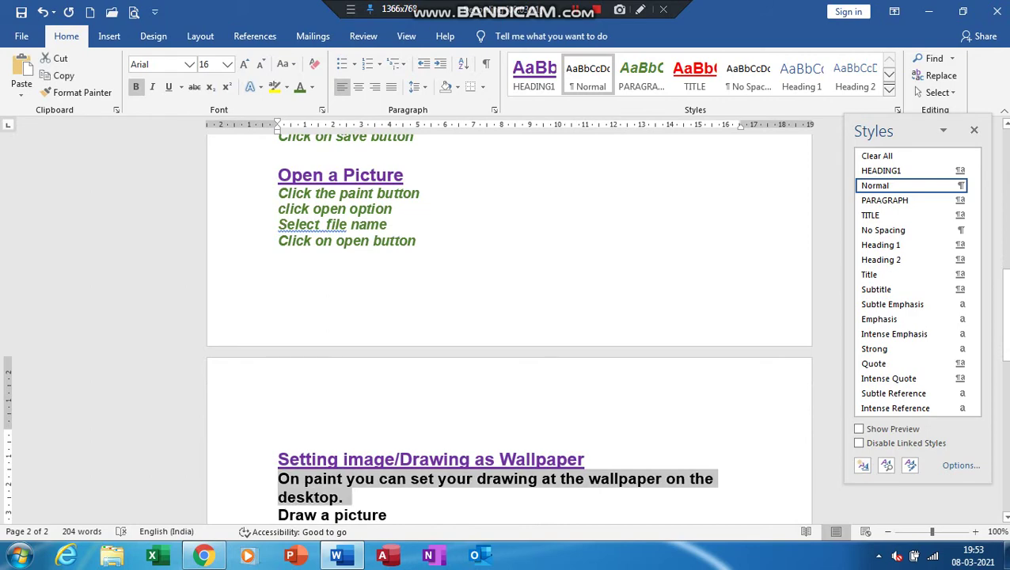
pyautogui.hotkey('shift', 'Down')
pyautogui.hotkey('shift', 'Down')
pyautogui.hotkey('shift', 'Down')
pyautogui.hotkey('shift', 'Down')
pyautogui.hotkey('shift', 'Down')
pyautogui.hotkey('shift', 'Down')
pyautogui.hotkey('shift', 'Down')
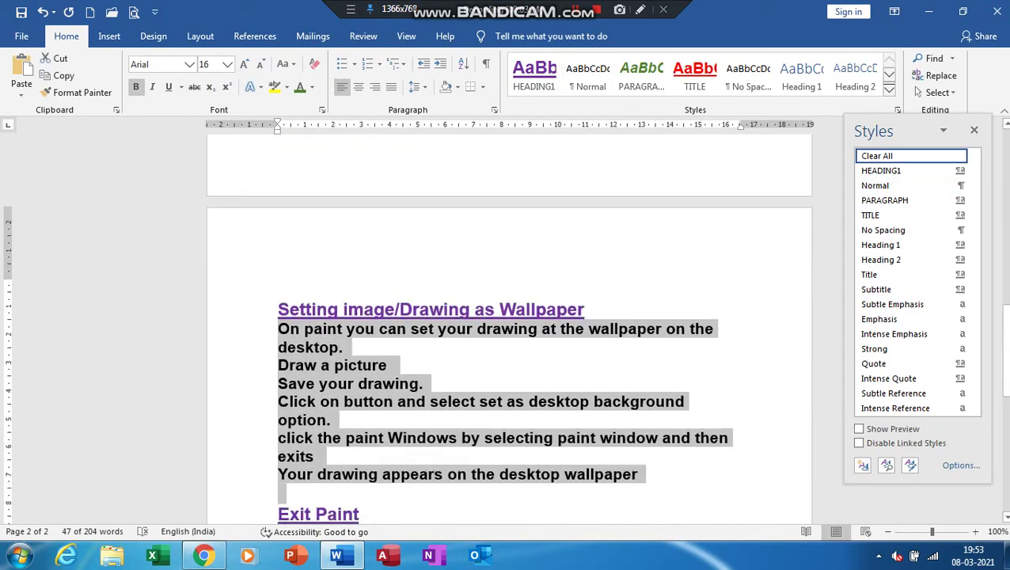
pyautogui.click(641, 76)
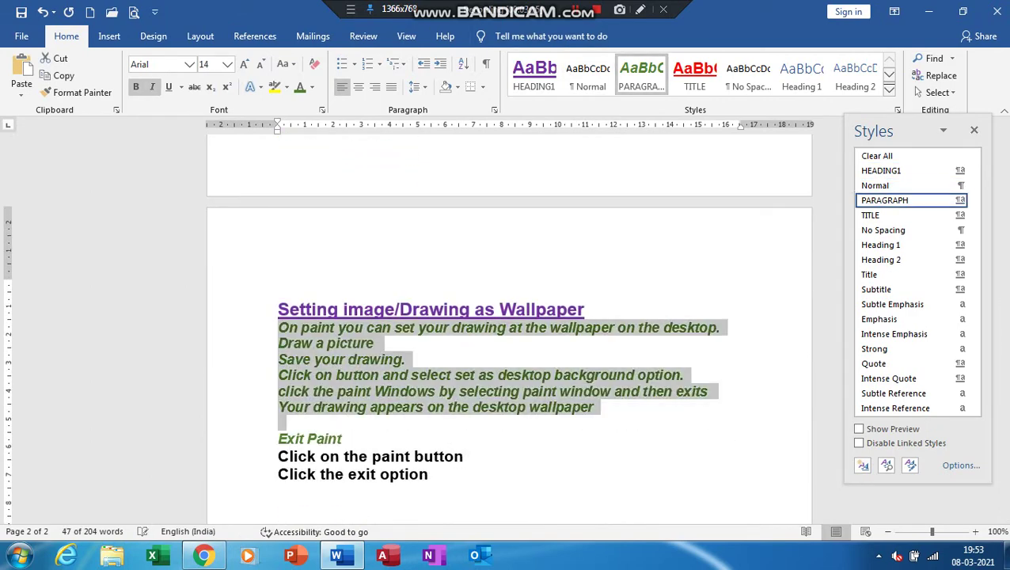
pyautogui.press('Down')
pyautogui.hotkey('shift', 'Down')
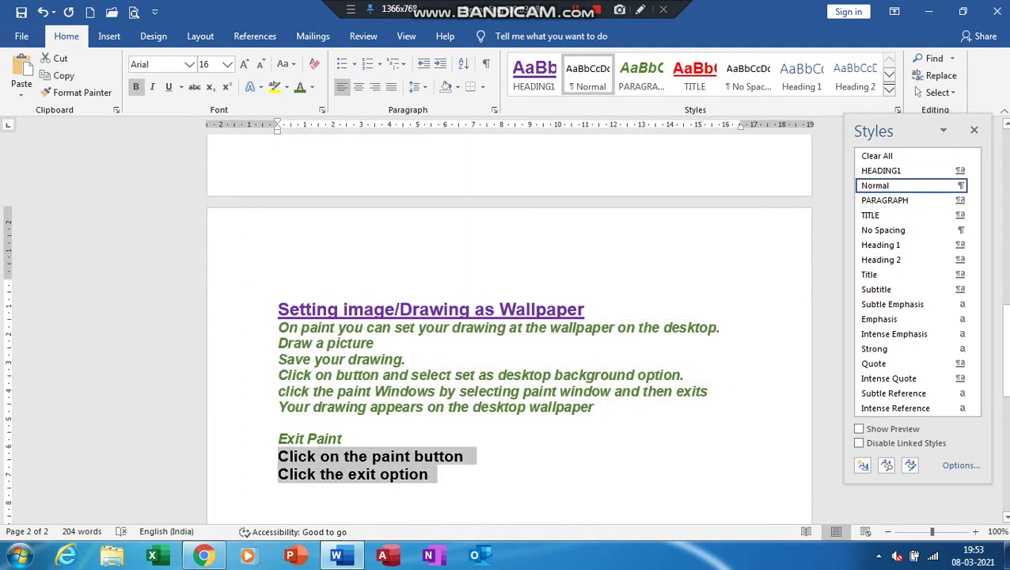
pyautogui.hotkey('shift', 'Down')
pyautogui.click(641, 76)
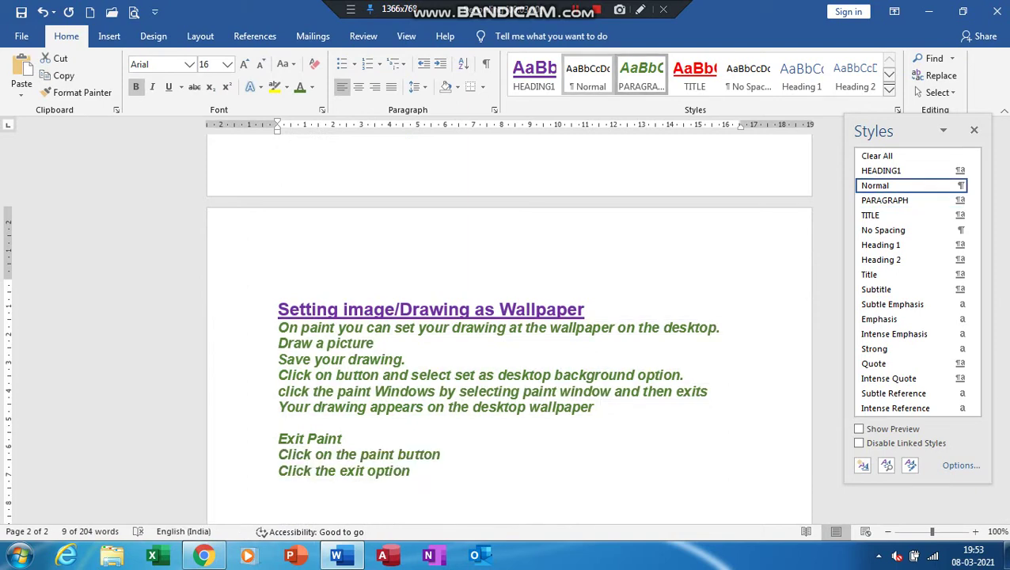
# Make Exit Paint a HEADING1 heading, close the Styles pane, and select the More Tools heading
pyautogui.click(261, 438)
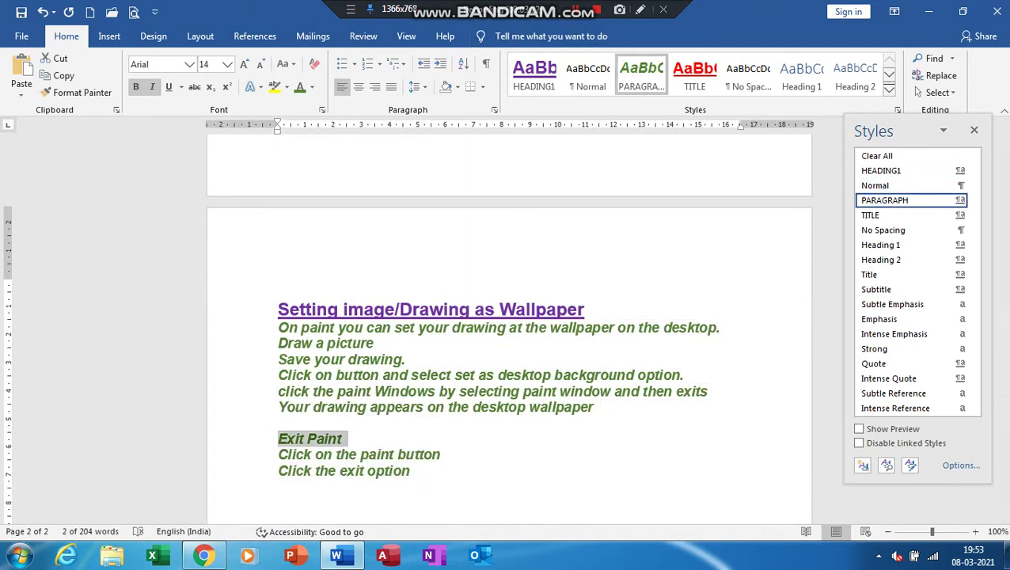
pyautogui.click(535, 75)
pyautogui.press('Up')
pyautogui.press('Up')
pyautogui.press('Up')
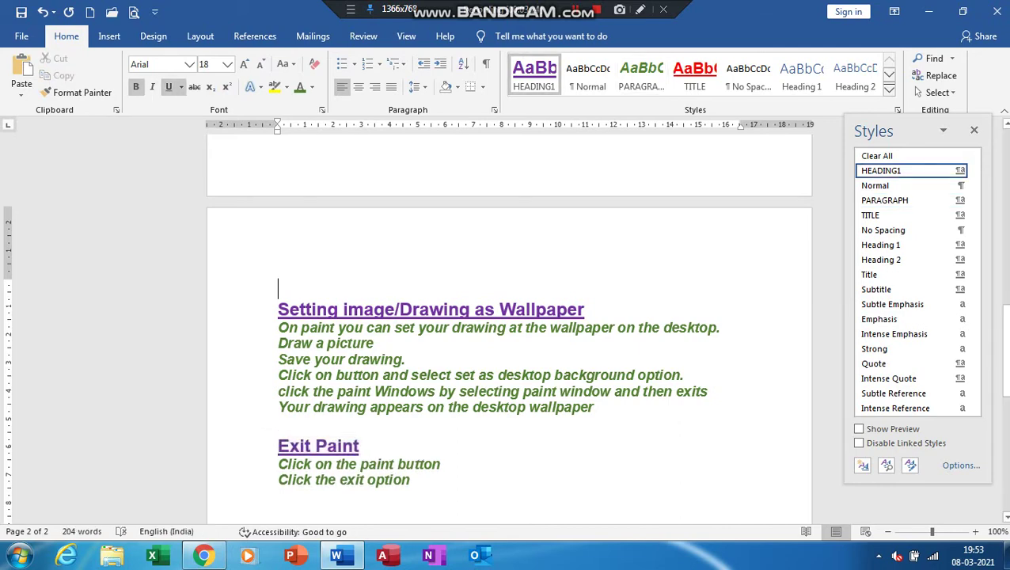
pyautogui.press('Up')
pyautogui.press('Up')
pyautogui.press('Up')
pyautogui.press('Up')
pyautogui.press('Up')
pyautogui.press('Up')
pyautogui.press('Up')
pyautogui.press('Up')
pyautogui.press('Up')
pyautogui.press('Up')
pyautogui.press('Up')
pyautogui.press('Up')
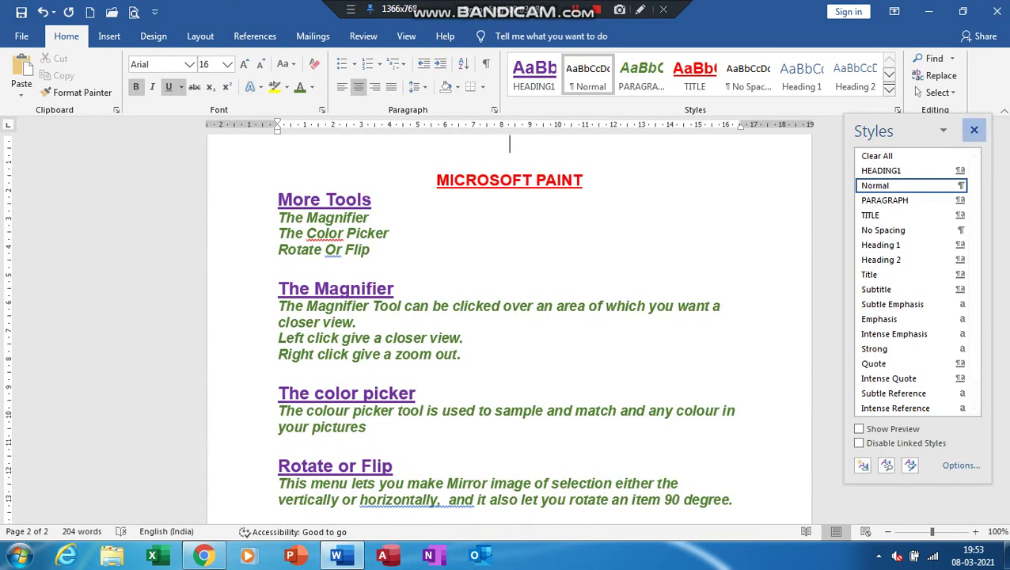
pyautogui.click(974, 130)
pyautogui.press('Up')
pyautogui.click(325, 199)
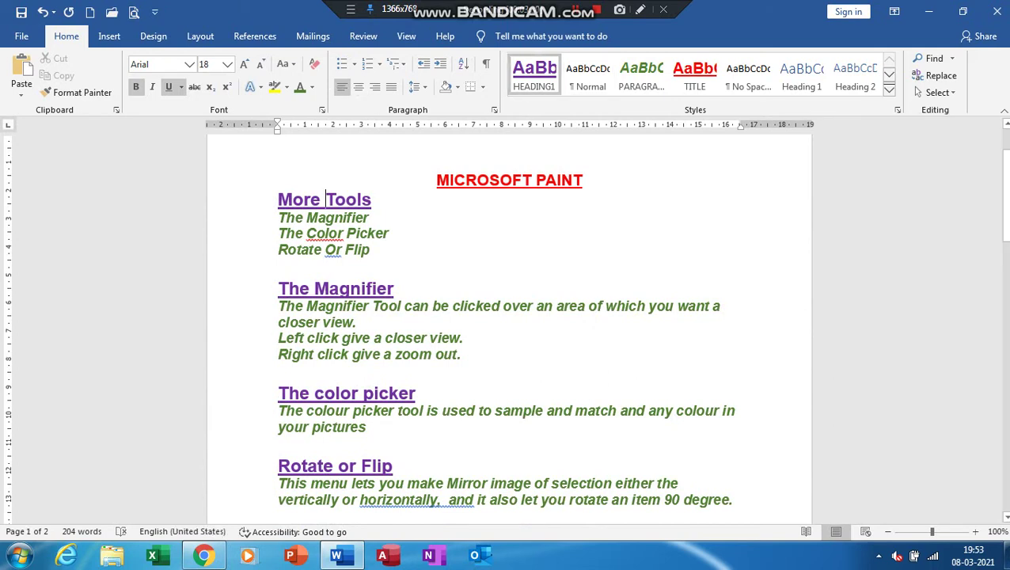
pyautogui.tripleClick(325, 200)
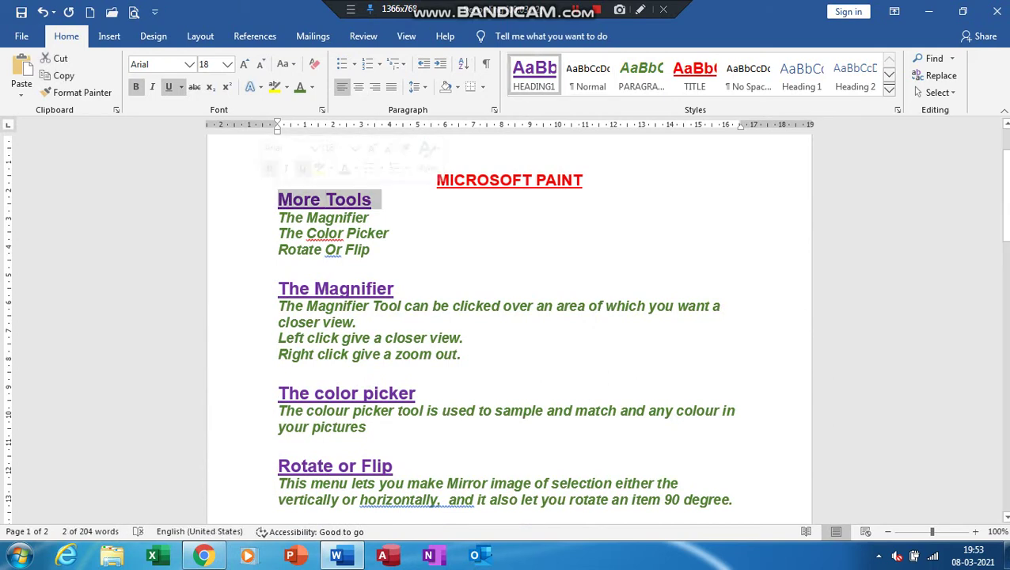
# Select every heading formatted like More Tools and colour them all red
pyautogui.tripleClick(336, 288)
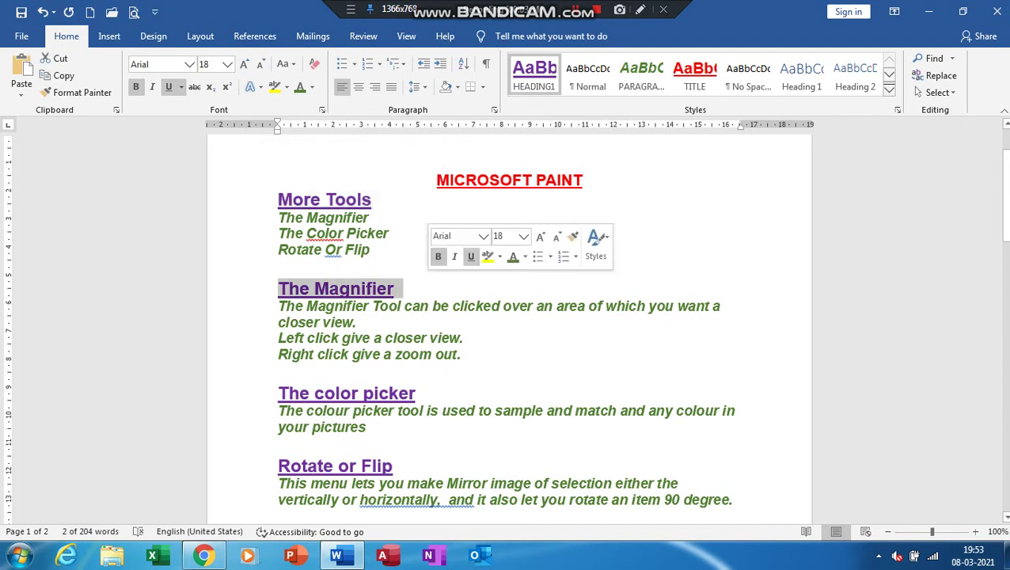
pyautogui.tripleClick(346, 393)
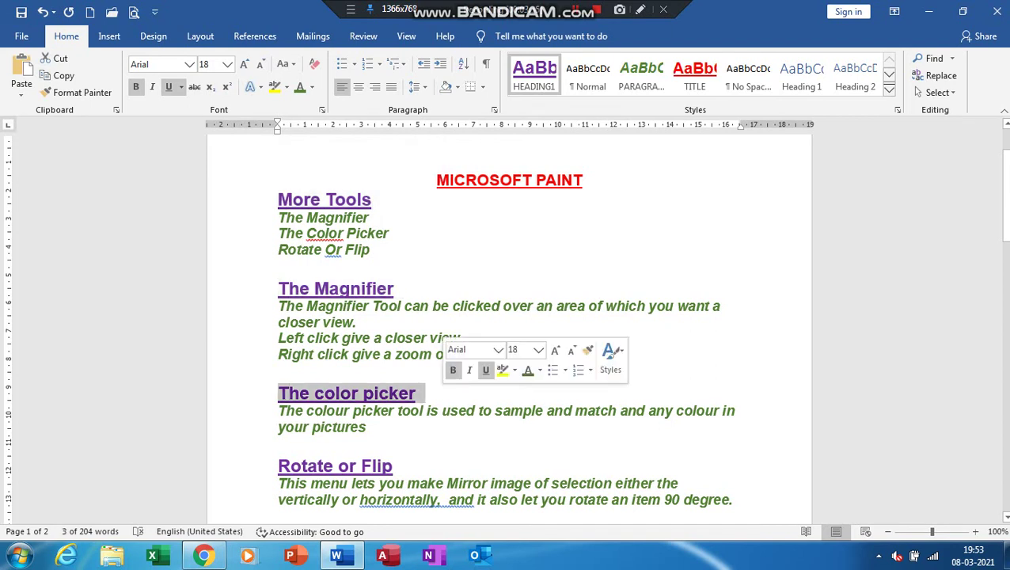
pyautogui.click(292, 199)
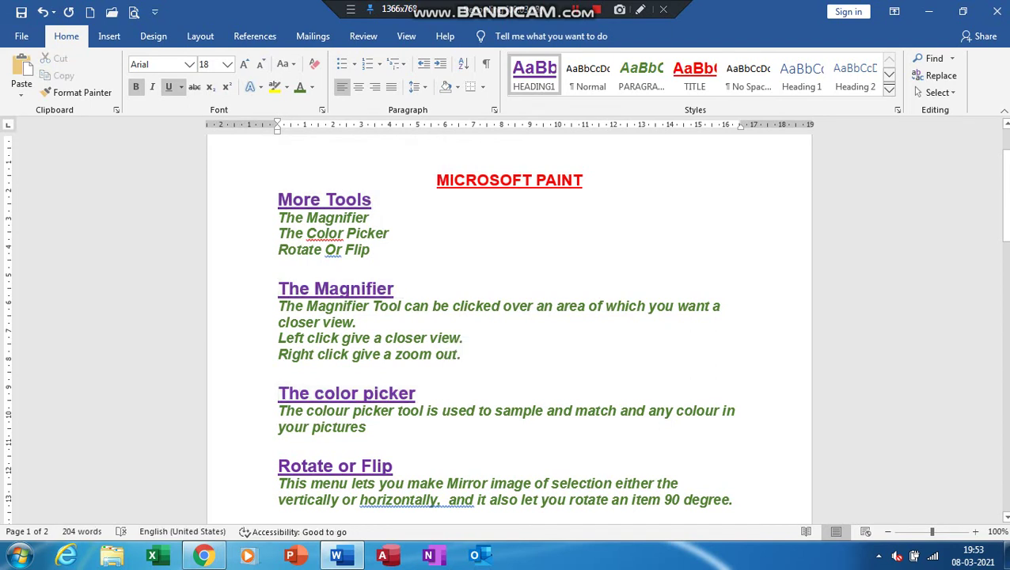
pyautogui.click(937, 92)
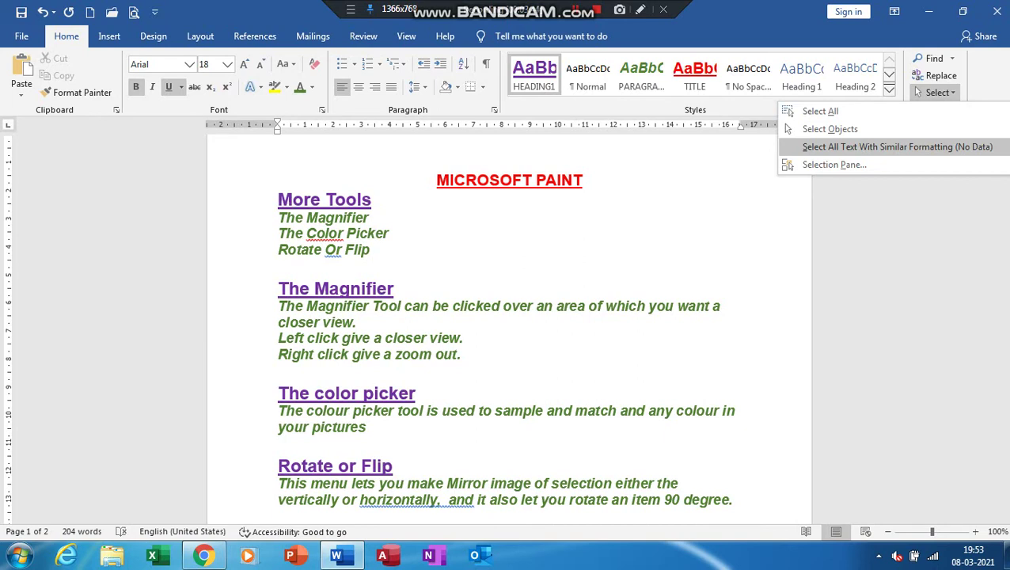
pyautogui.click(897, 147)
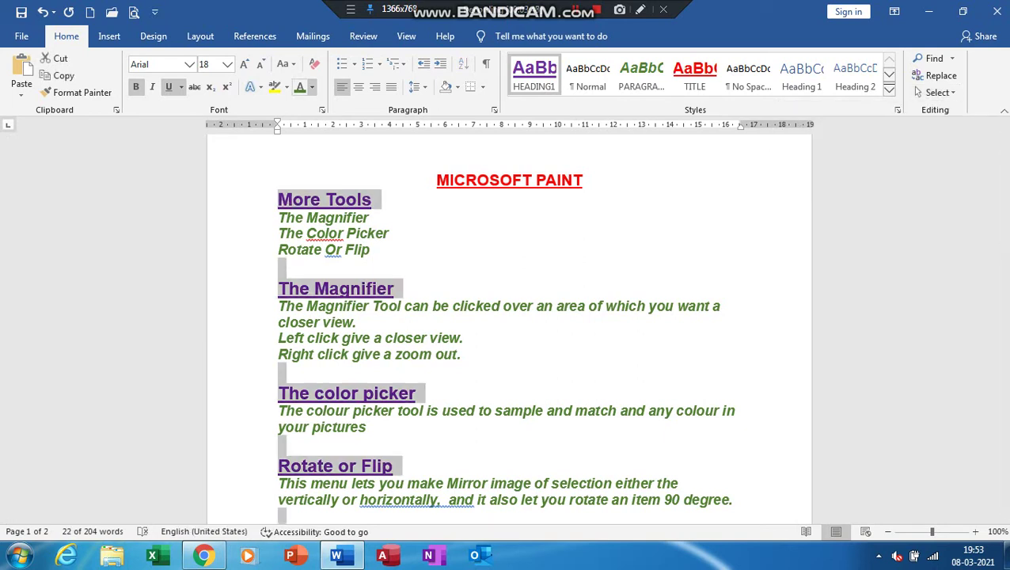
pyautogui.click(312, 87)
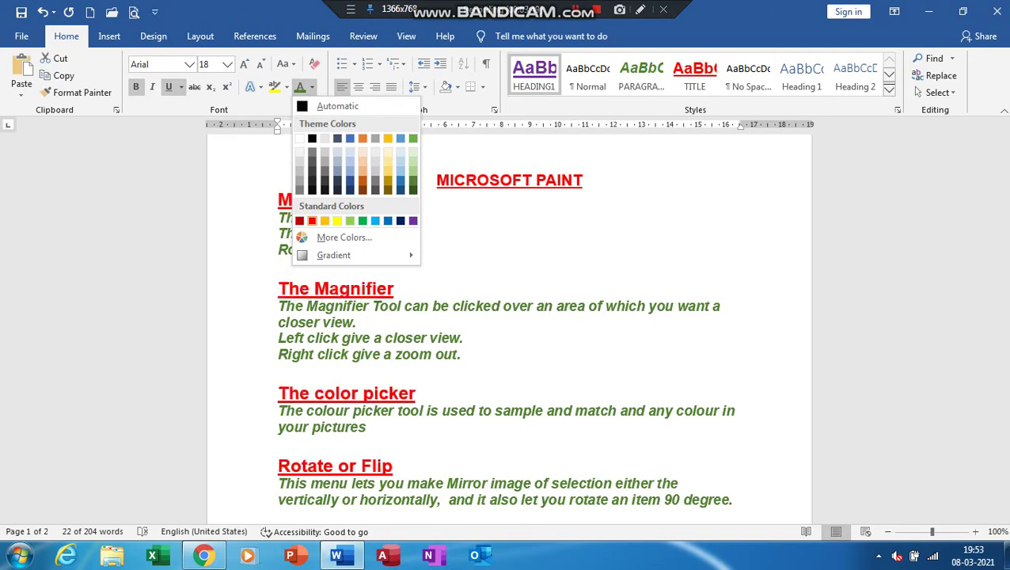
pyautogui.click(312, 221)
# Move down through the notes to review them, then back up to the top
pyautogui.press('Down')
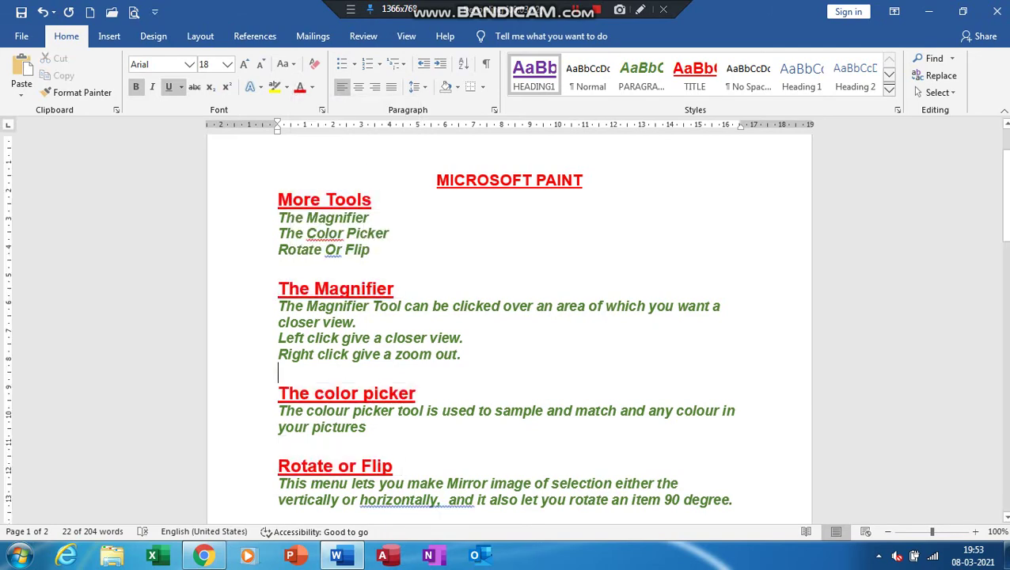
pyautogui.press('Down')
pyautogui.press('Down')
pyautogui.press('Down')
pyautogui.press('Down')
pyautogui.press('Down')
pyautogui.press('Down')
pyautogui.press('Down')
pyautogui.press('Down')
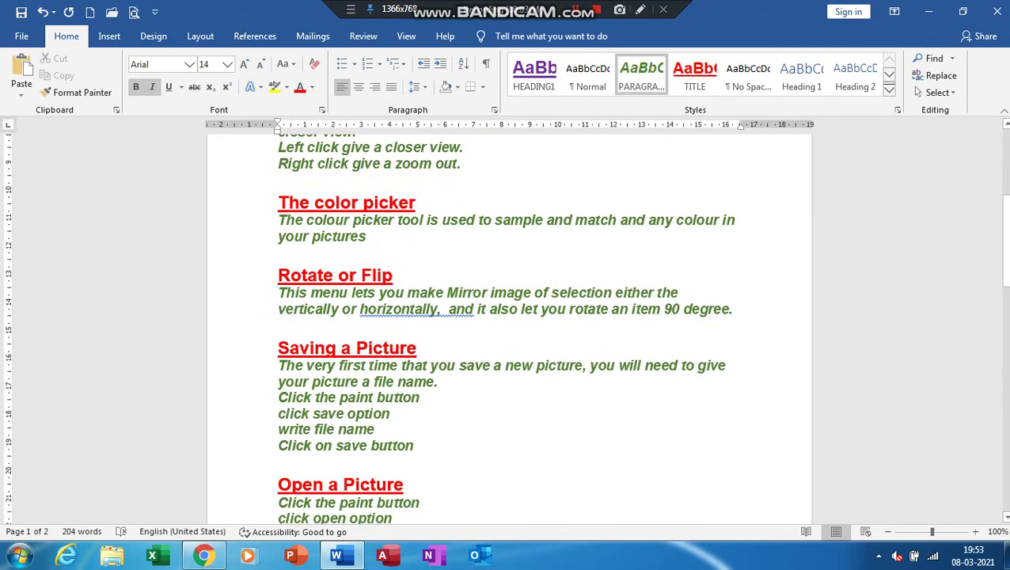
pyautogui.press('Down')
pyautogui.press('Down')
pyautogui.press('Down')
pyautogui.press('Down')
pyautogui.press('Down')
pyautogui.press('Down')
pyautogui.press('Up')
pyautogui.press('Up')
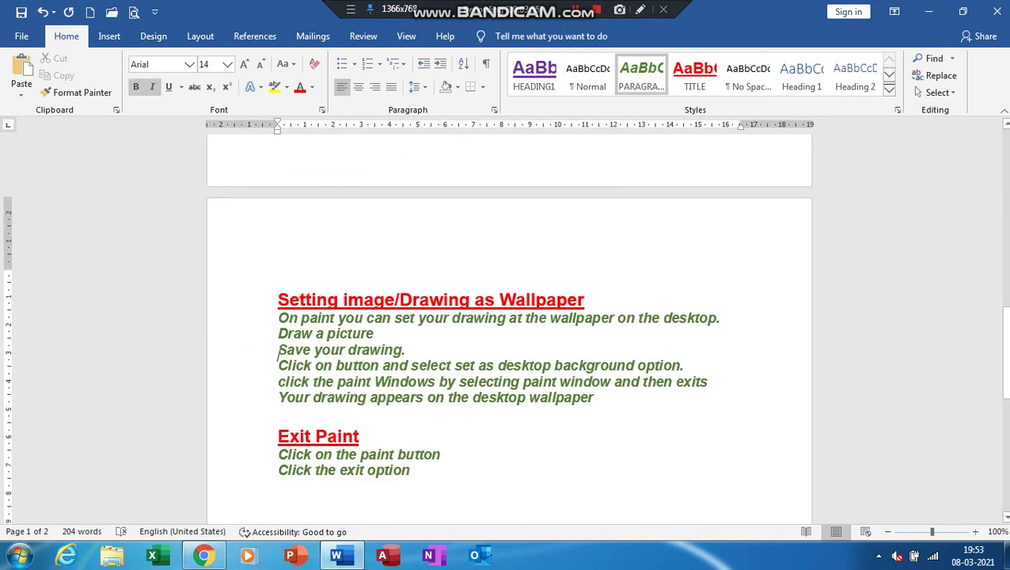
pyautogui.press('Up')
pyautogui.press('Up')
pyautogui.press('Up')
pyautogui.press('Up')
pyautogui.press('Up')
pyautogui.press('Up')
pyautogui.press('Up')
pyautogui.press('Up')
pyautogui.press('Up')
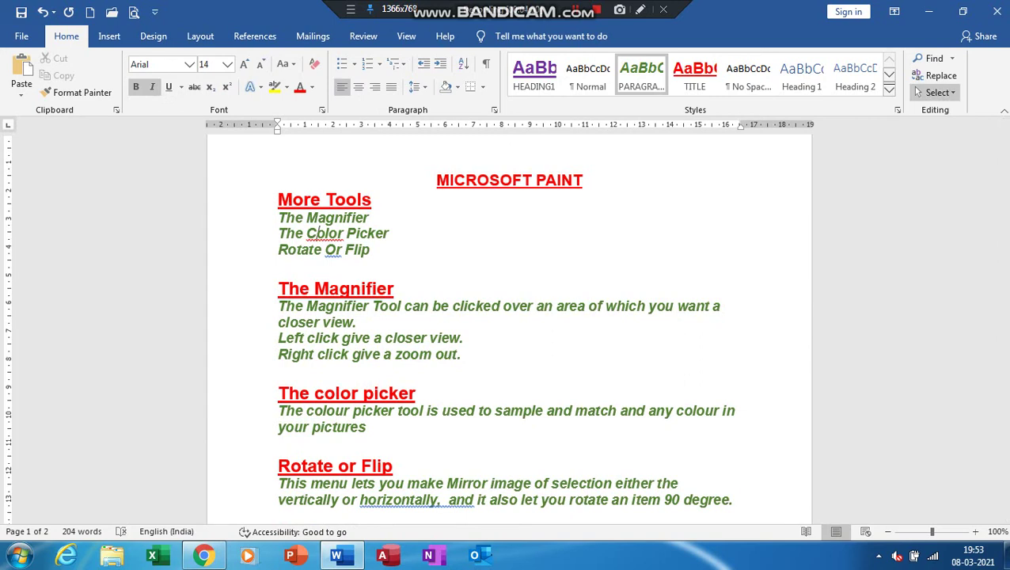
# Select all text formatted like the green body text and colour it Dark Blue
pyautogui.click(934, 92)
pyautogui.click(923, 146)
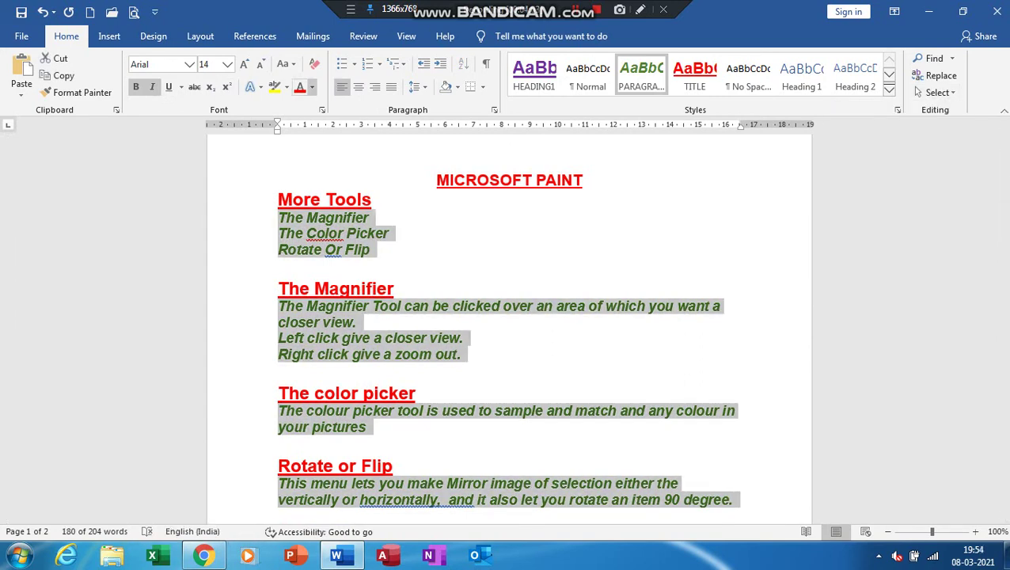
pyautogui.click(312, 87)
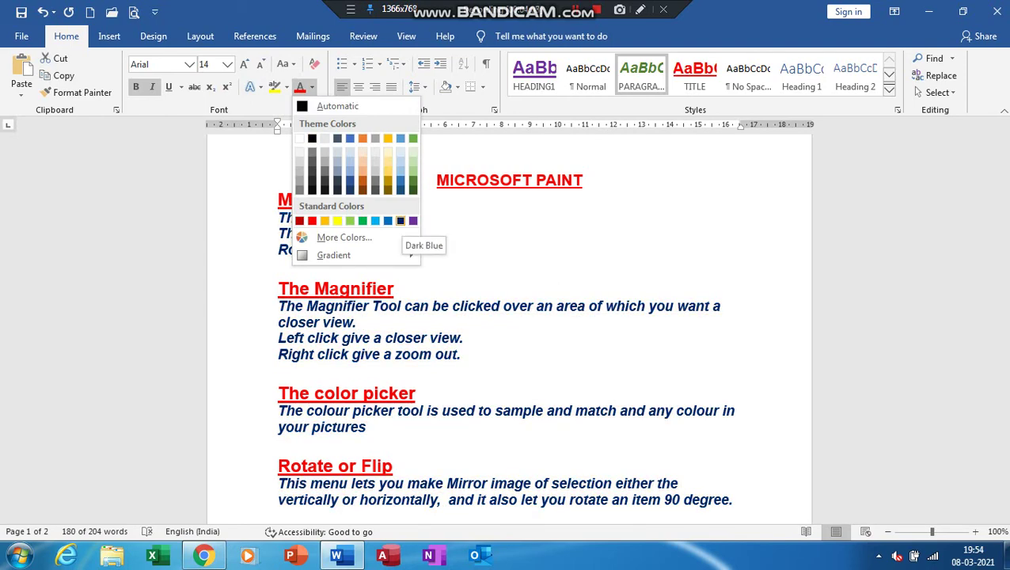
pyautogui.click(401, 221)
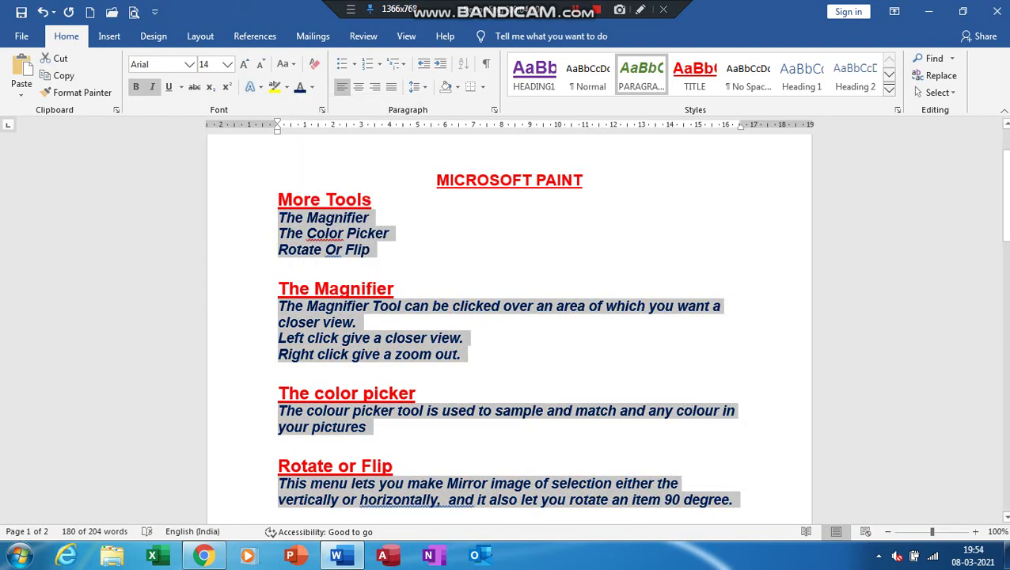
# Deselect the text and review the document from end back to top
pyautogui.click(462, 354)
pyautogui.click(366, 427)
pyautogui.scroll(-5, 366, 427)
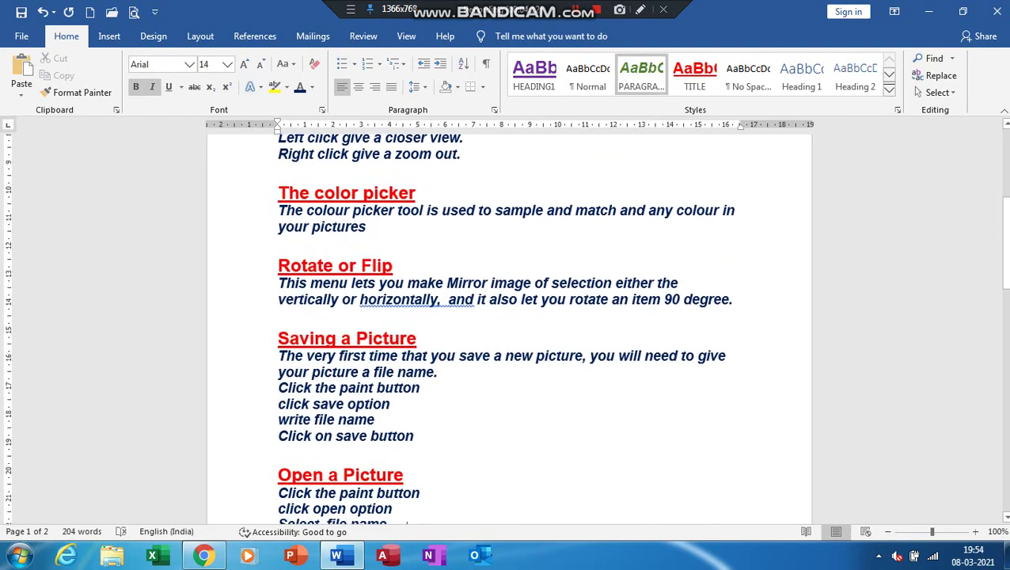
pyautogui.hotkey('ctrl', 'End')
pyautogui.hotkey('ctrl', 'Home')
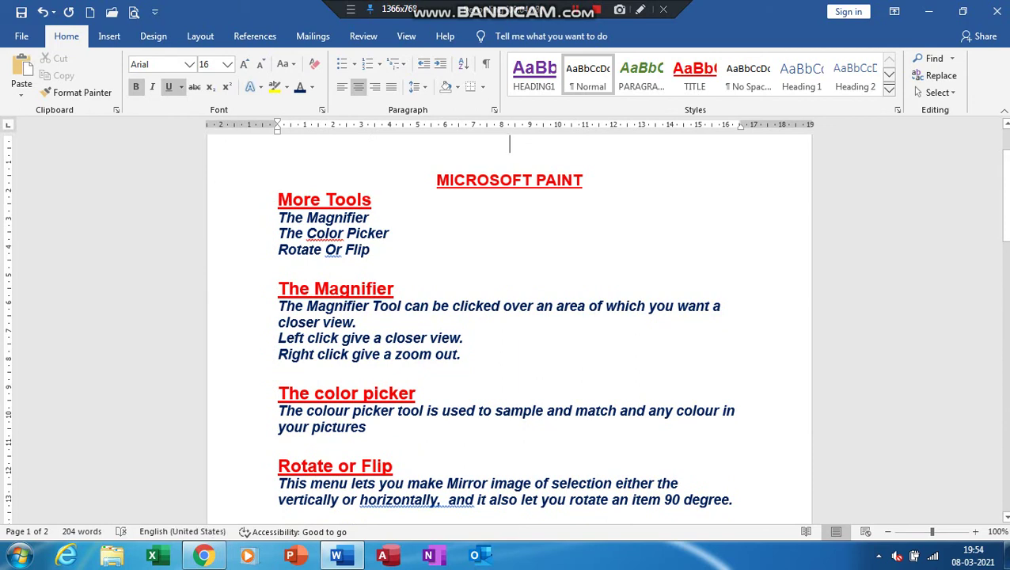
# Place the caret in the body text and review the Select options without choosing any
pyautogui.click(278, 269)
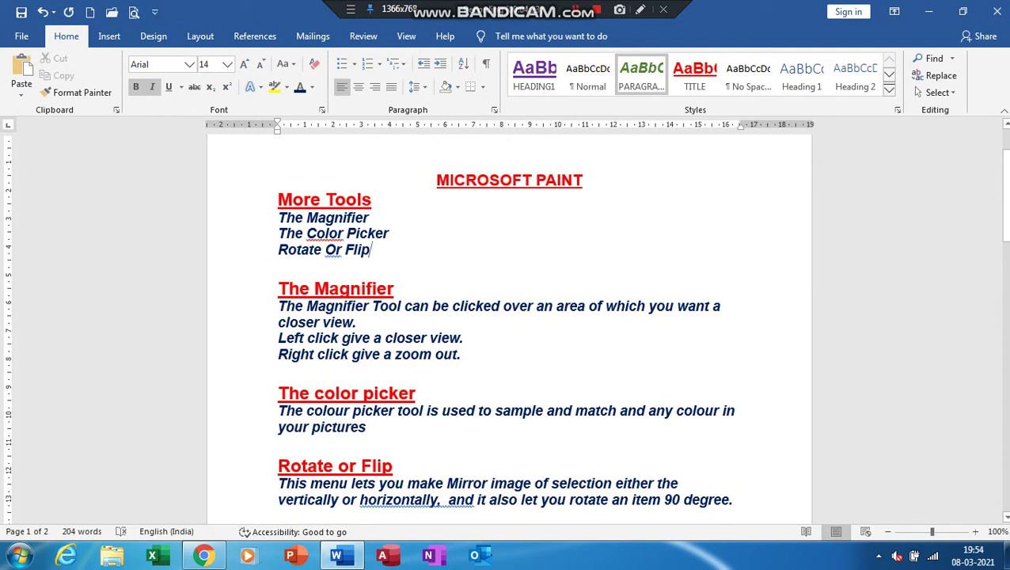
pyautogui.click(367, 427)
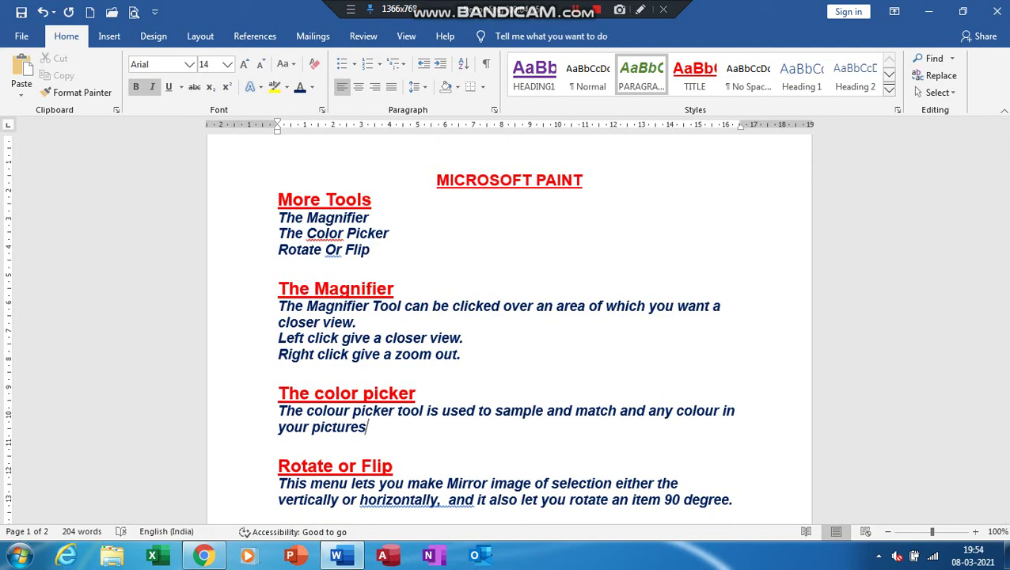
pyautogui.click(934, 92)
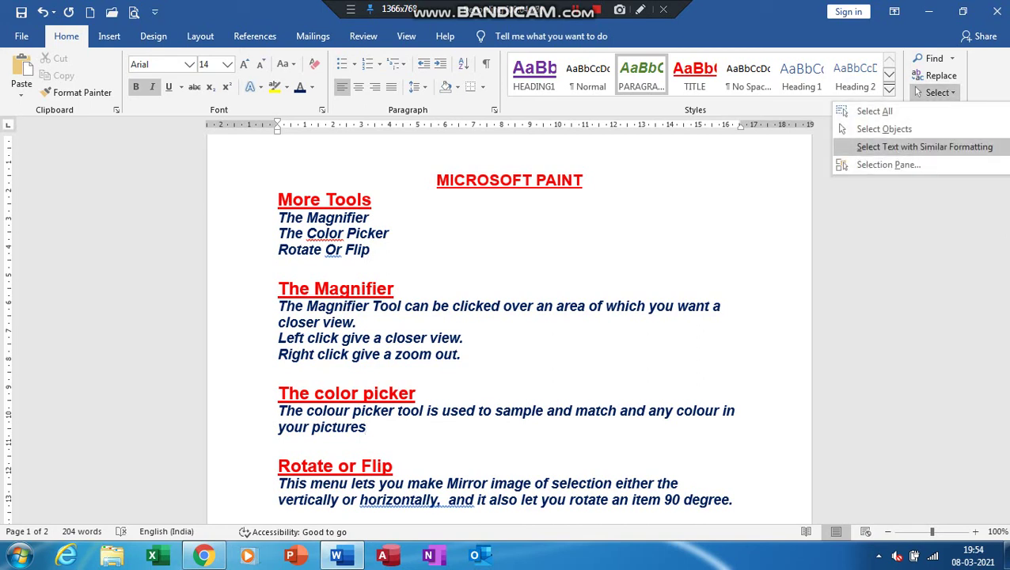
pyautogui.press('Escape')
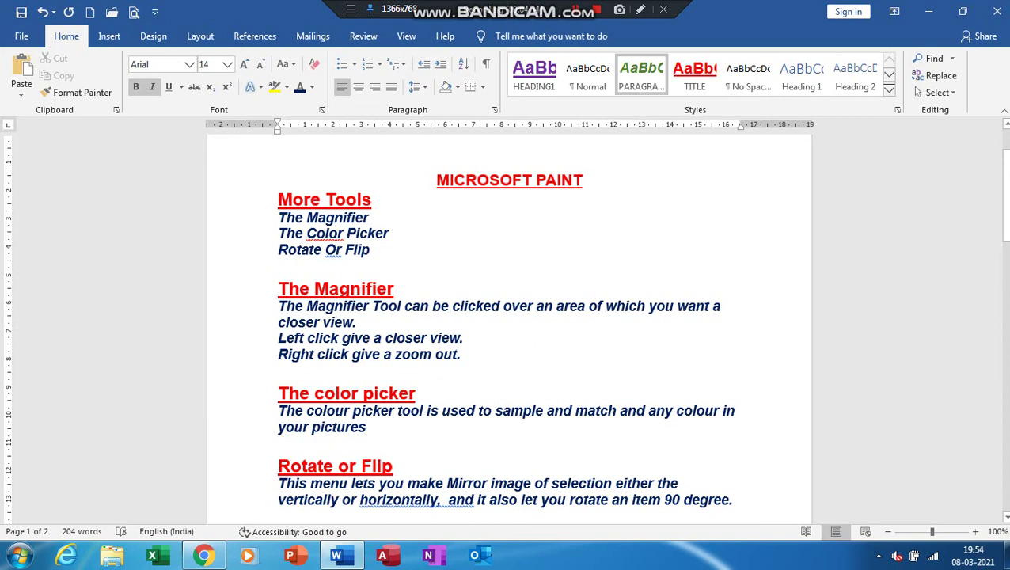
pyautogui.click(463, 354)
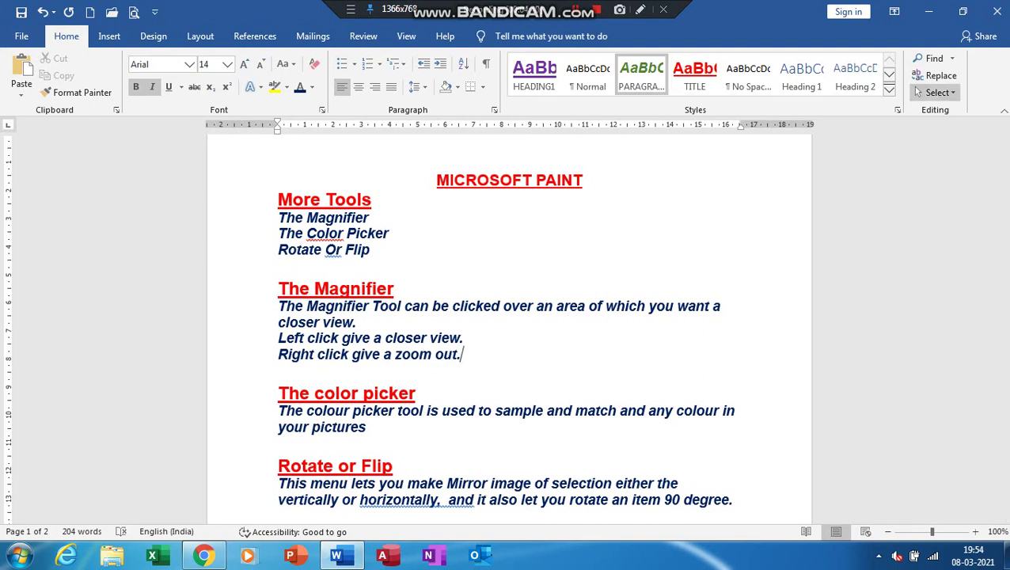
pyautogui.click(918, 92)
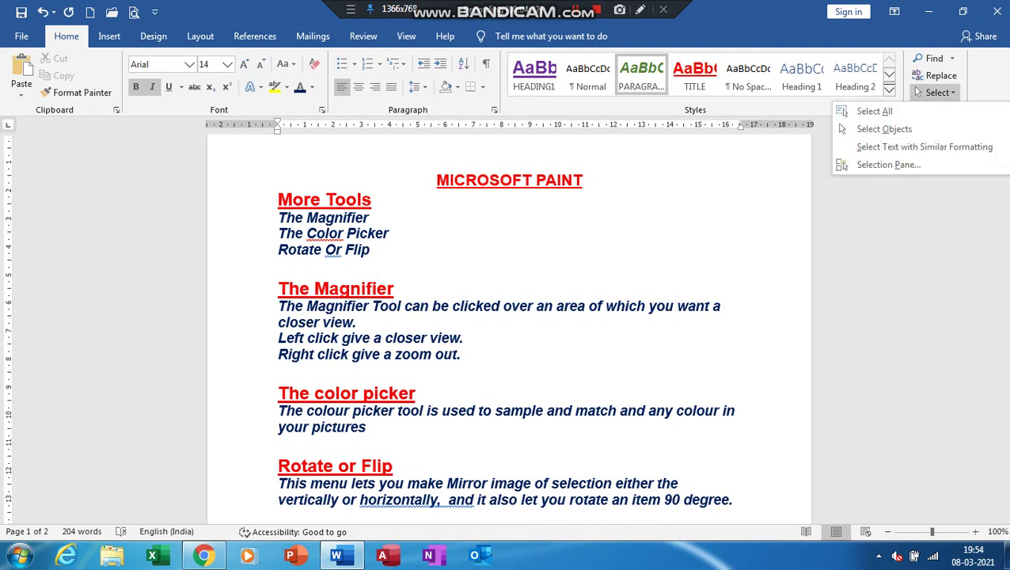
pyautogui.click(462, 354)
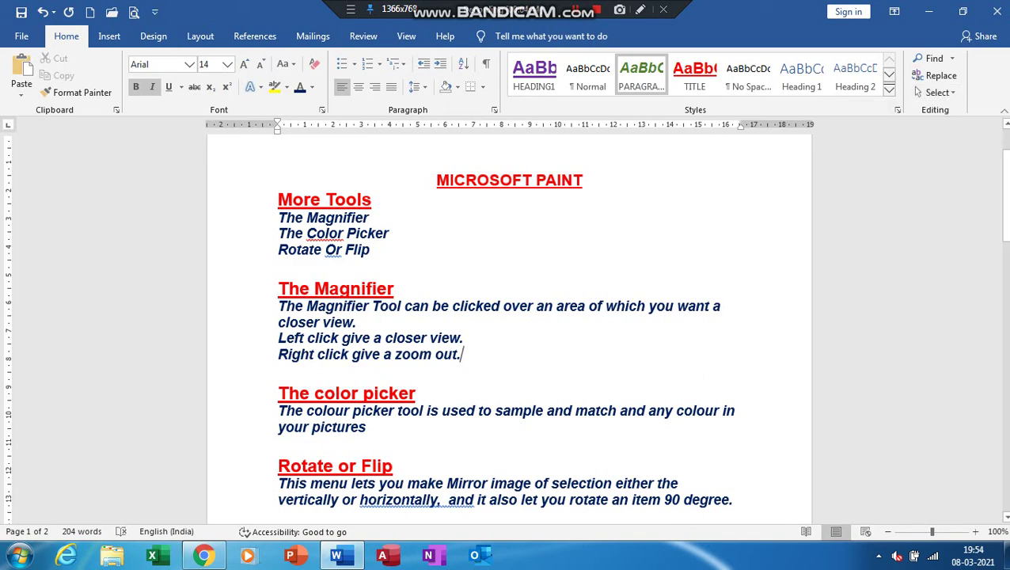
# Step through the headings and the More Tools list to the colour picker paragraph
pyautogui.press('Down')
pyautogui.press('Down')
pyautogui.press('Down')
pyautogui.press('Down')
pyautogui.press('Down')
pyautogui.press('Down')
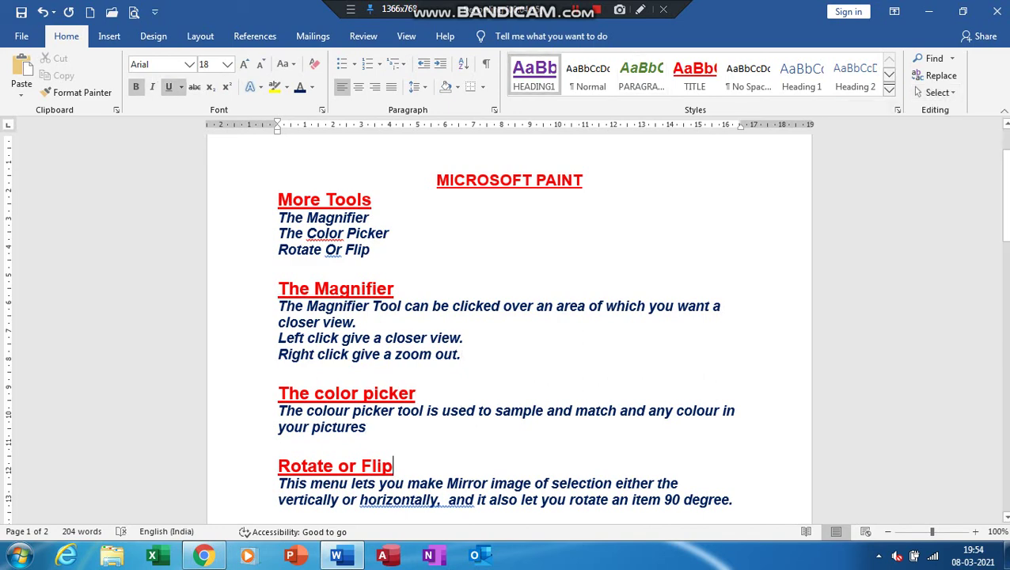
pyautogui.press('Down')
pyautogui.press('Down')
pyautogui.press('Down')
pyautogui.press('Down')
pyautogui.press('Down')
pyautogui.press('Down')
pyautogui.press('Down')
pyautogui.press('Down')
pyautogui.press('Down')
pyautogui.press('Down')
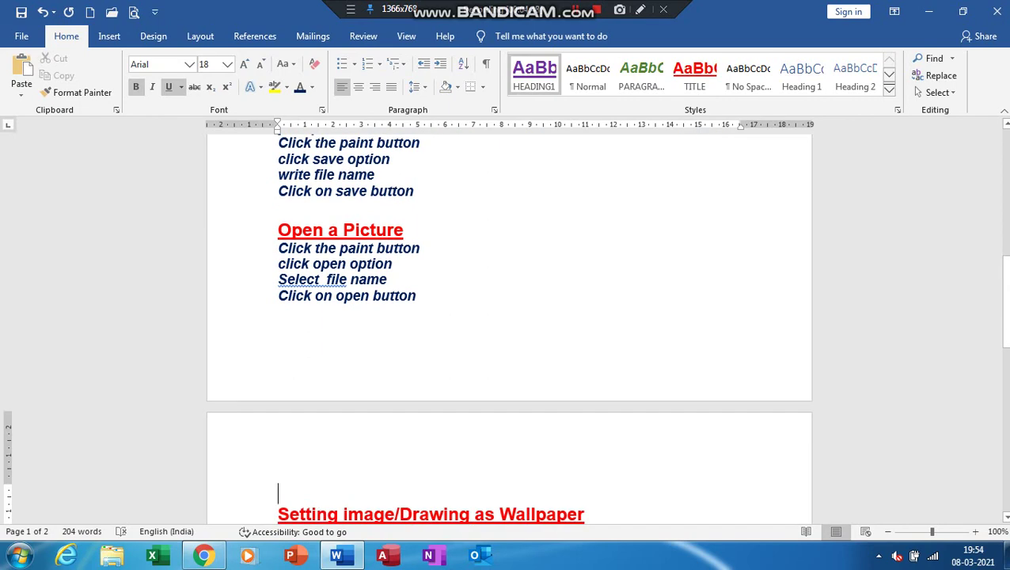
pyautogui.press('Up')
pyautogui.press('Up')
pyautogui.press('Up')
pyautogui.press('Up')
pyautogui.press('Up')
pyautogui.press('Up')
pyautogui.press('Up')
pyautogui.press('Up')
pyautogui.press('Up')
pyautogui.press('Up')
pyautogui.press('Up')
pyautogui.press('Up')
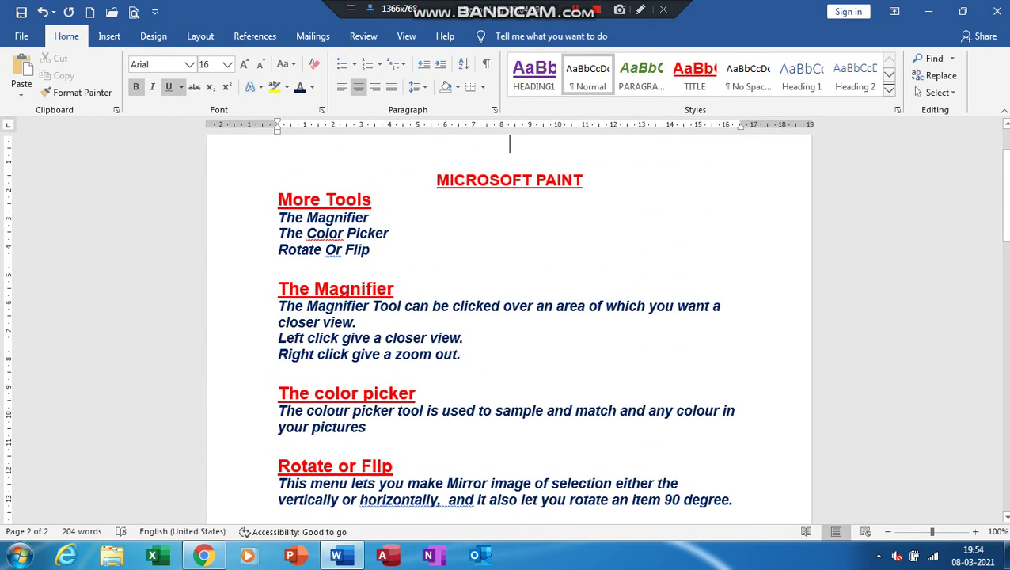
pyautogui.press('Up')
pyautogui.press('Up')
pyautogui.press('Up')
pyautogui.press('Down')
pyautogui.press('Down')
pyautogui.press('Down')
pyautogui.press('Down')
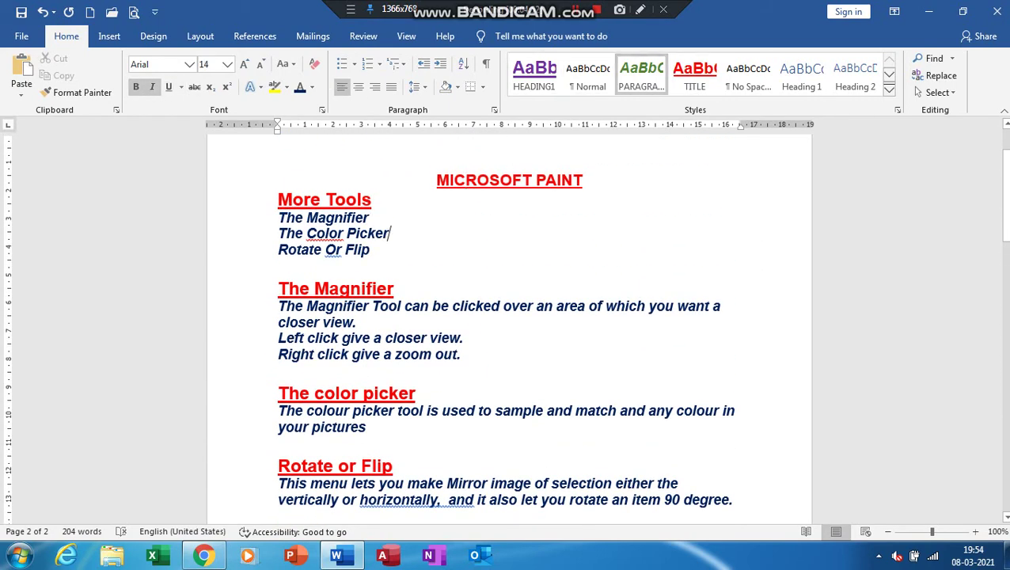
pyautogui.press('Down')
pyautogui.press('Down')
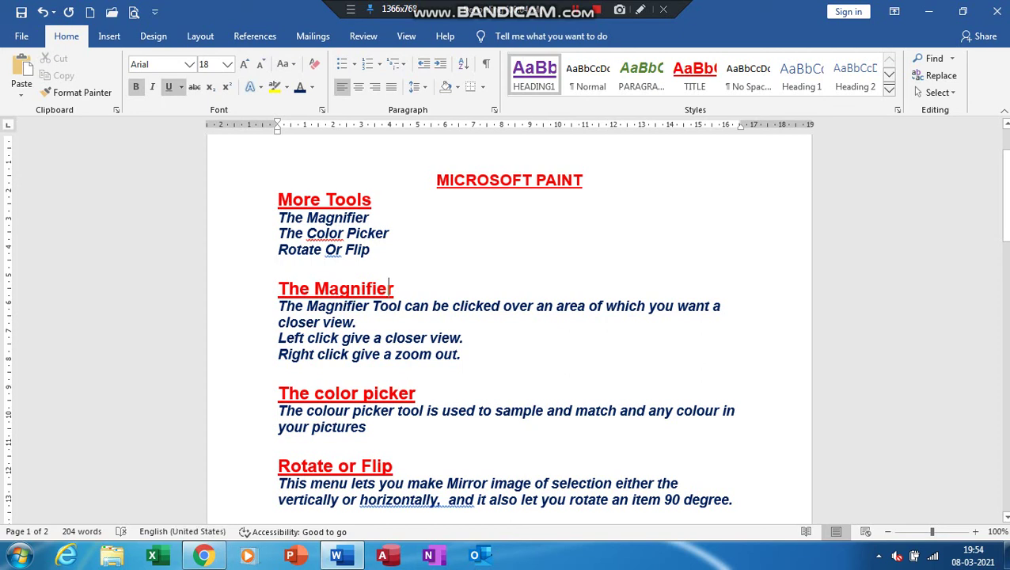
pyautogui.press('Down')
pyautogui.press('Down')
pyautogui.press('Down')
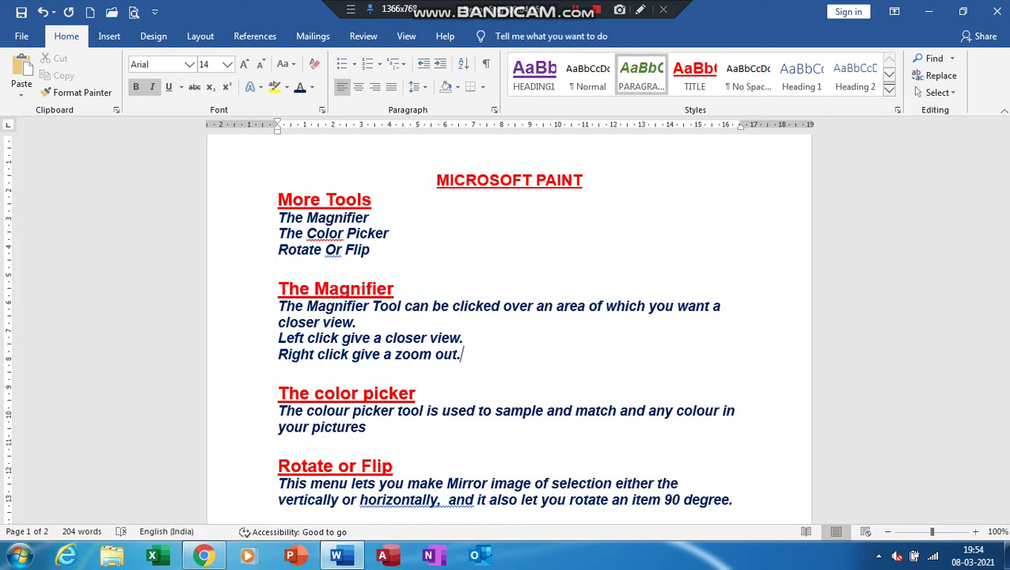
pyautogui.press('Down')
pyautogui.press('Down')
pyautogui.press('Down')
pyautogui.press('Down')
pyautogui.press('Down')
pyautogui.press('Down')
pyautogui.press('Down')
pyautogui.press('Down')
pyautogui.press('Down')
pyautogui.press('Up')
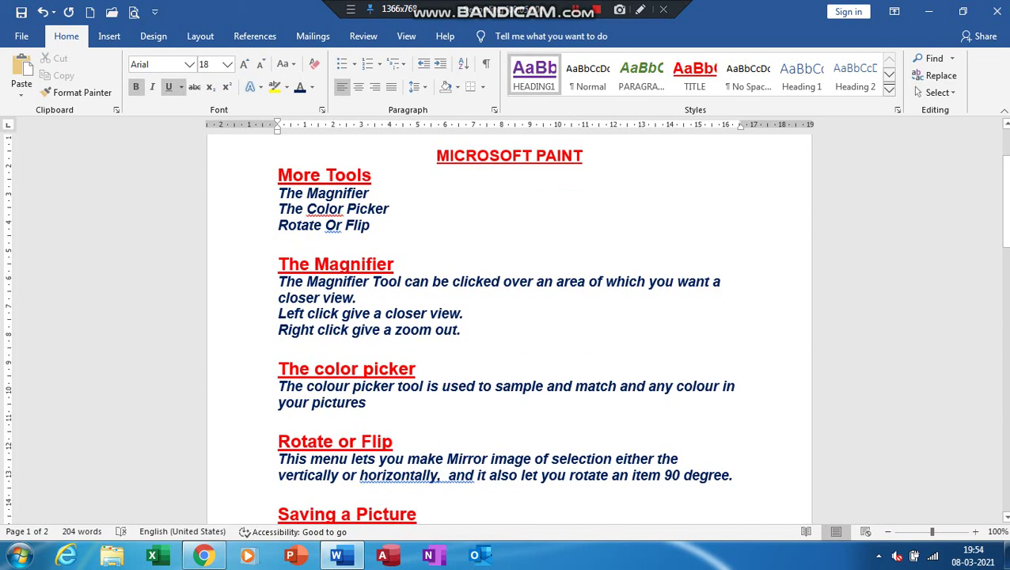
pyautogui.press('Up')
pyautogui.press('Up')
pyautogui.press('Up')
pyautogui.press('Up')
pyautogui.press('Up')
pyautogui.press('Up')
pyautogui.press('Up')
pyautogui.press('Up')
pyautogui.press('Up')
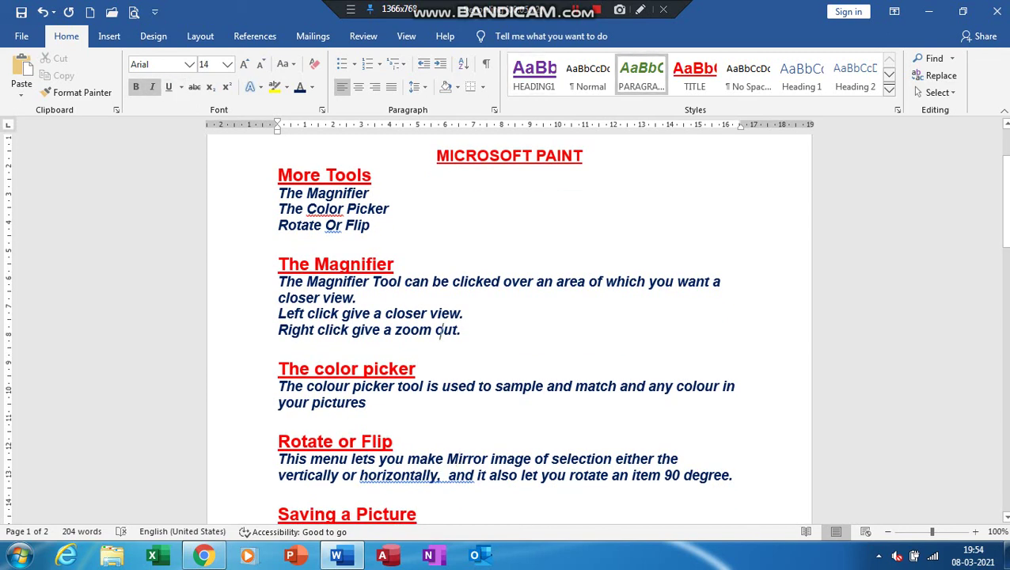
pyautogui.press('Up')
pyautogui.press('Up')
pyautogui.press('Up')
pyautogui.press('Up')
pyautogui.press('Up')
pyautogui.press('Up')
pyautogui.press('Up')
pyautogui.press('Up')
# Add an empty paragraph above the MICROSOFT PAINT title, leaving the caret after '90 degree'
pyautogui.click(889, 90)
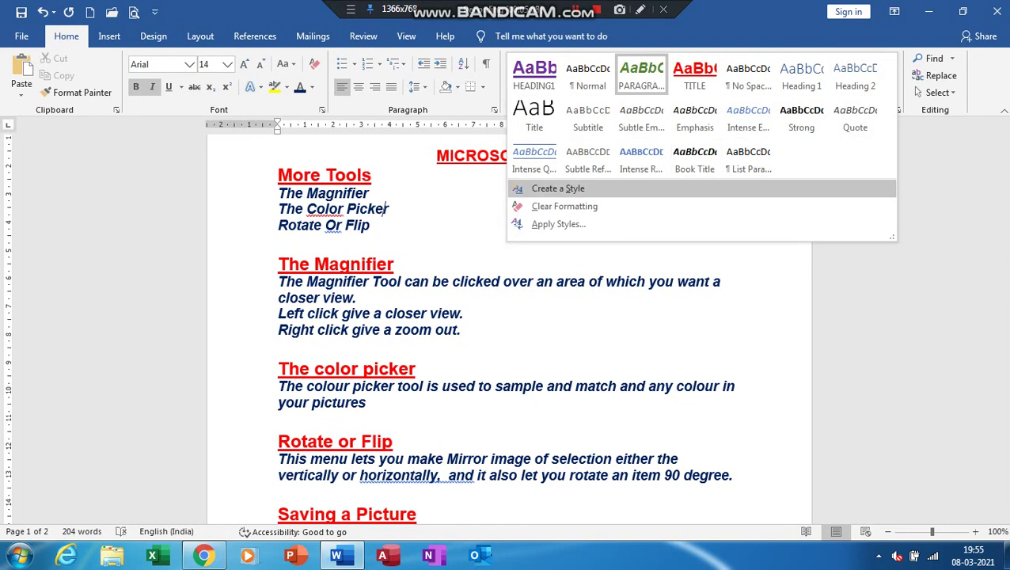
pyautogui.press('Escape')
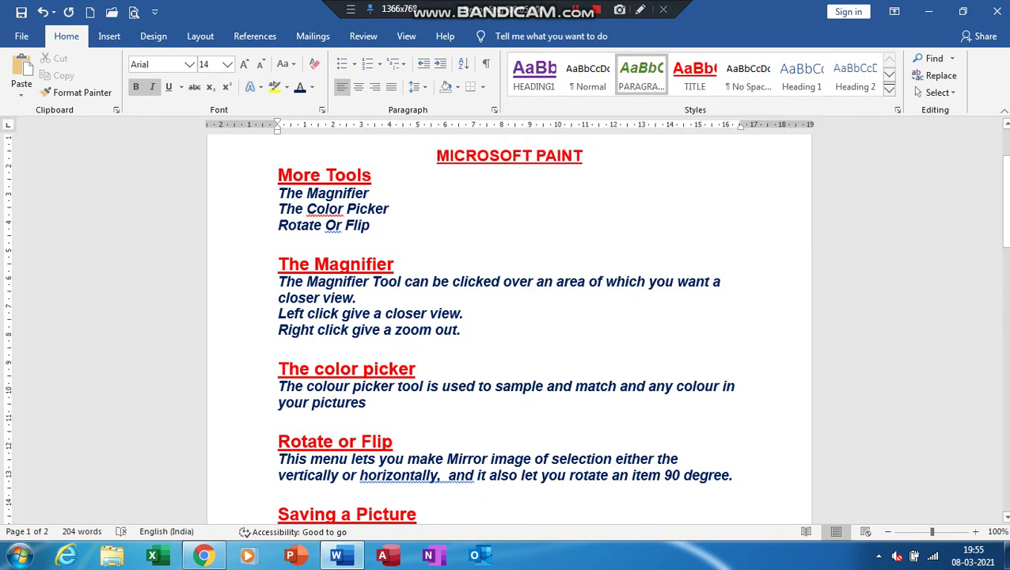
pyautogui.press('Up')
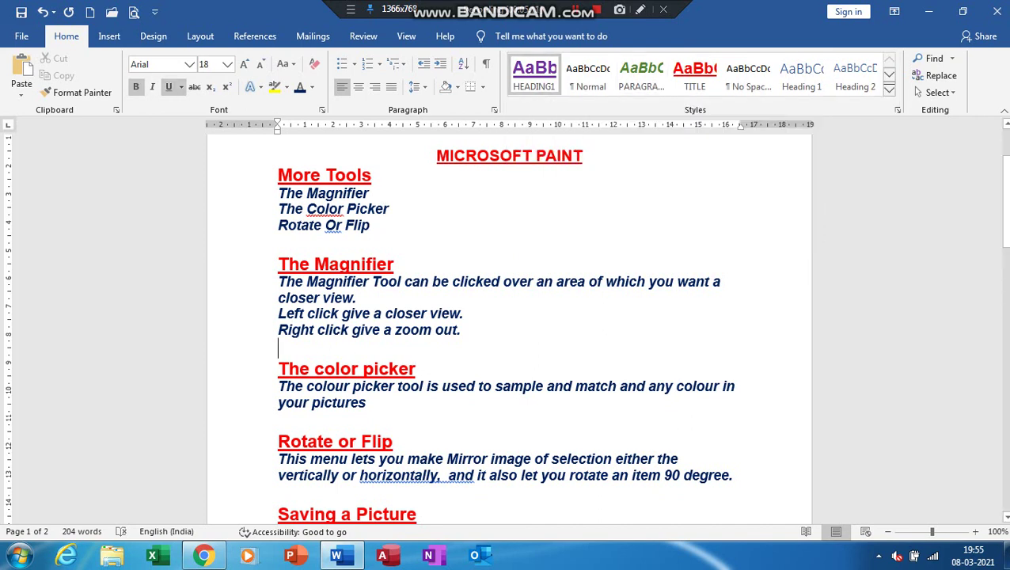
pyautogui.press('Up')
pyautogui.press('Up')
pyautogui.press('Up')
pyautogui.press('Up')
pyautogui.press('Up')
pyautogui.press('Up')
pyautogui.press('Up')
pyautogui.press('Up')
pyautogui.press('Up')
pyautogui.press('Up')
pyautogui.press('Up')
pyautogui.press('Return')
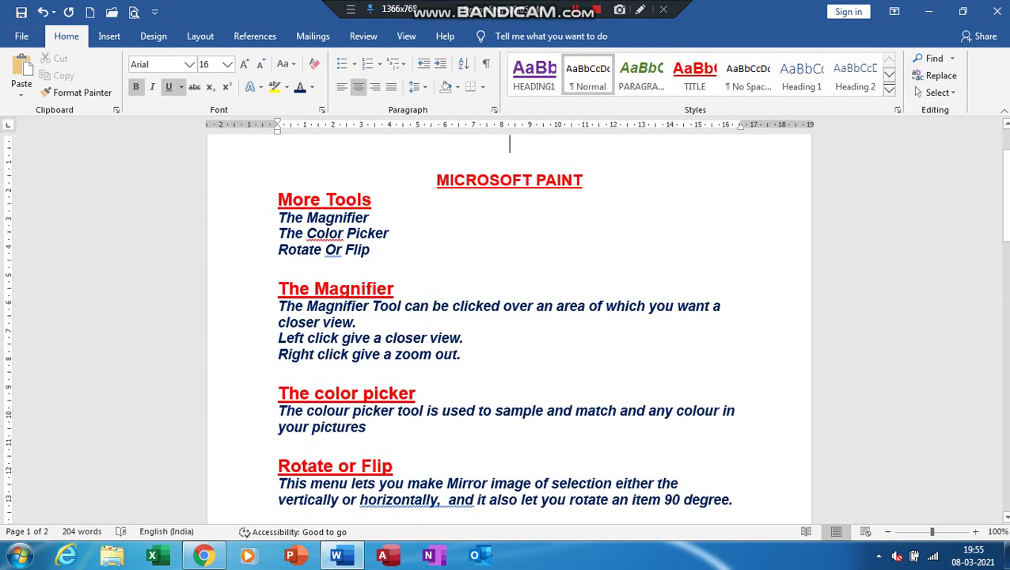
pyautogui.click(734, 500)
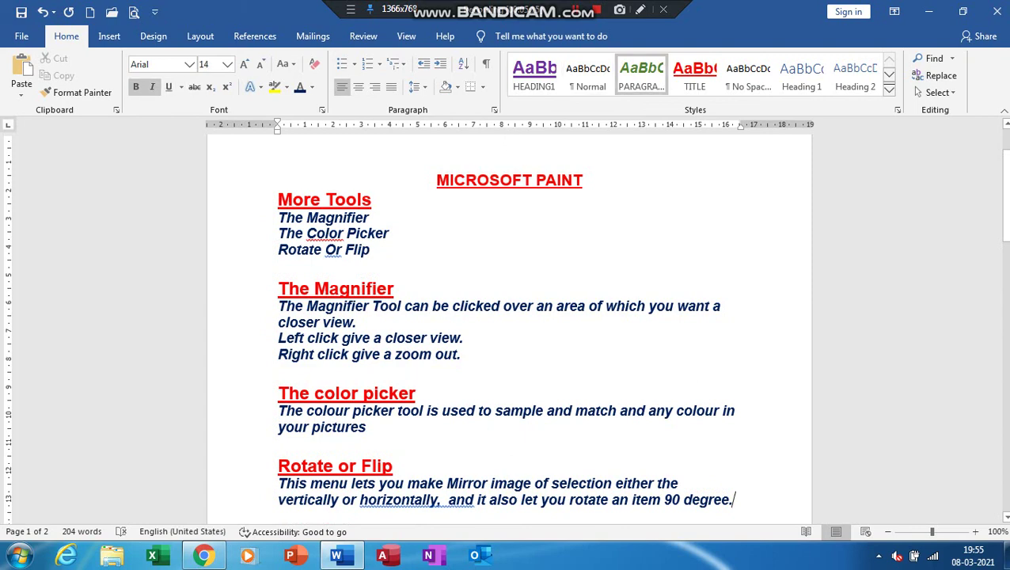